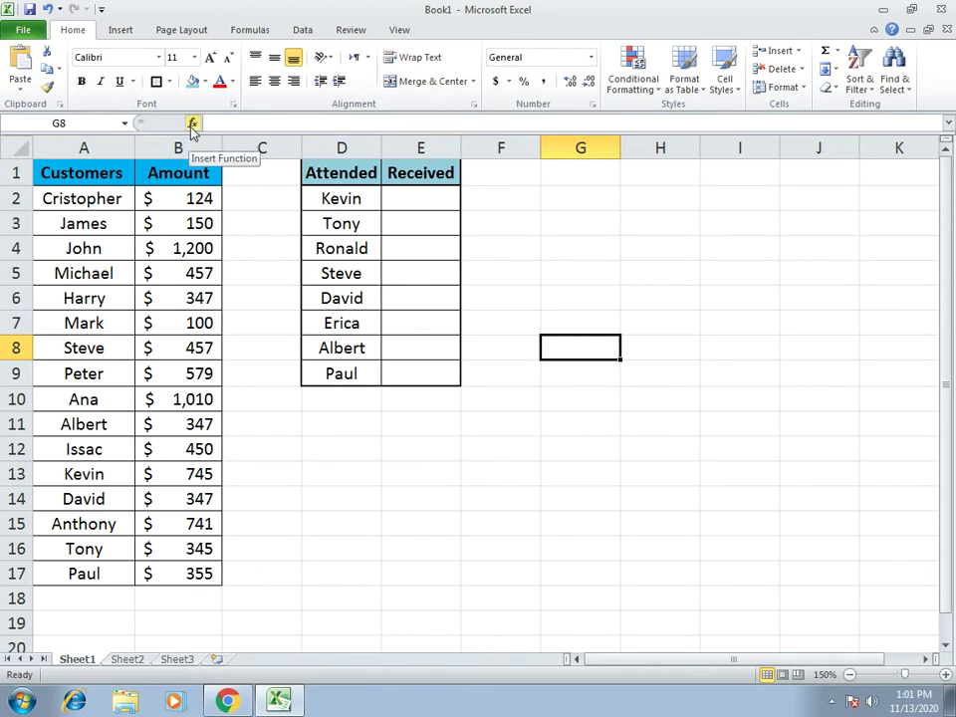
click(503, 246)
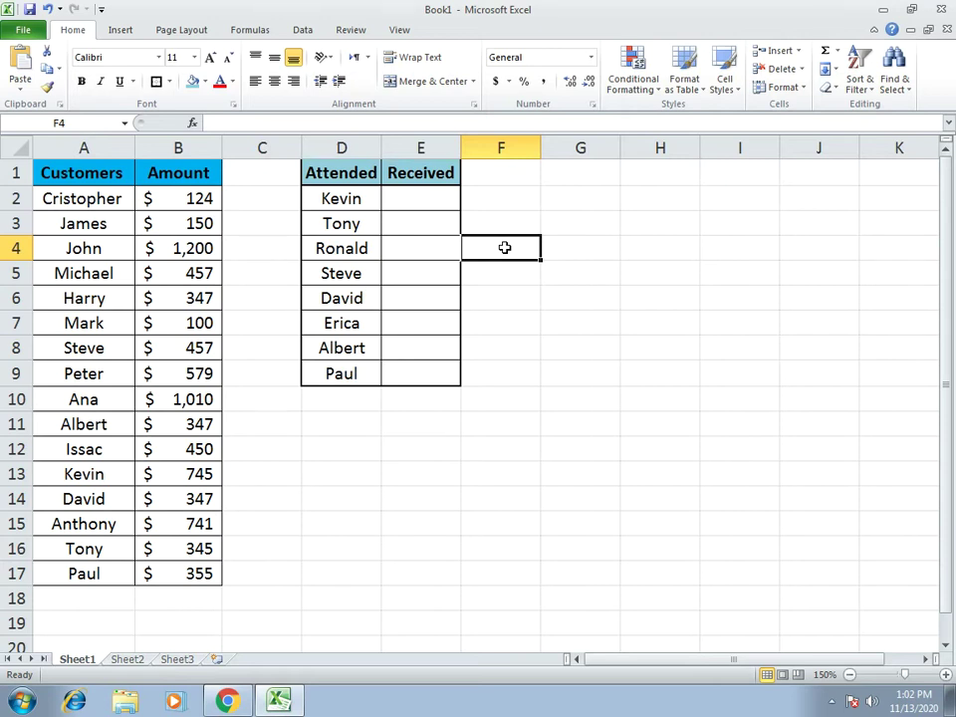
click(506, 228)
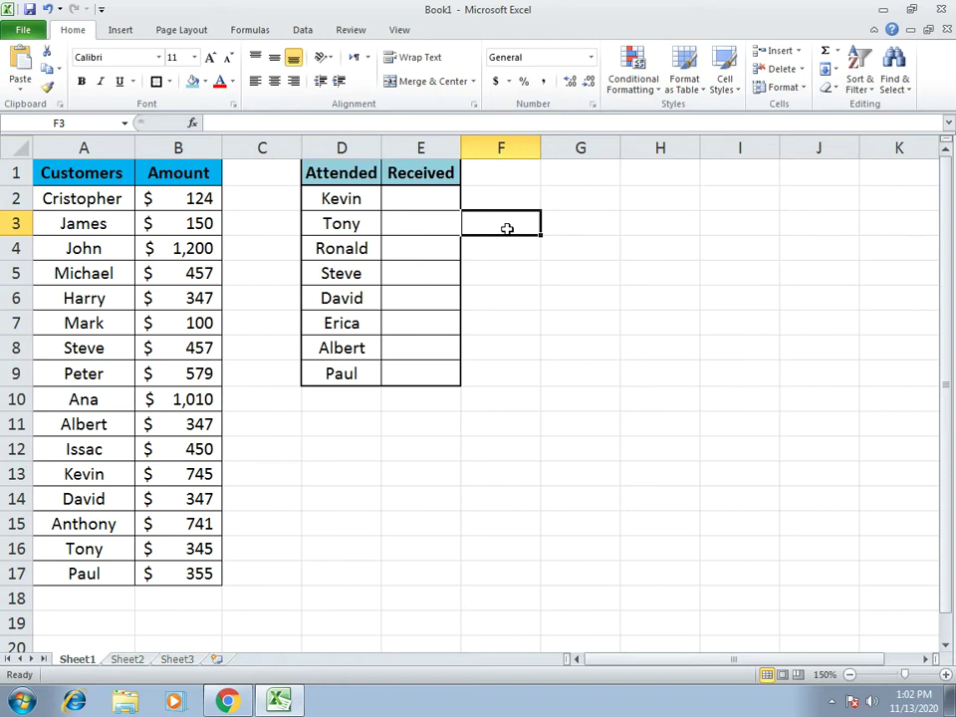
click(547, 295)
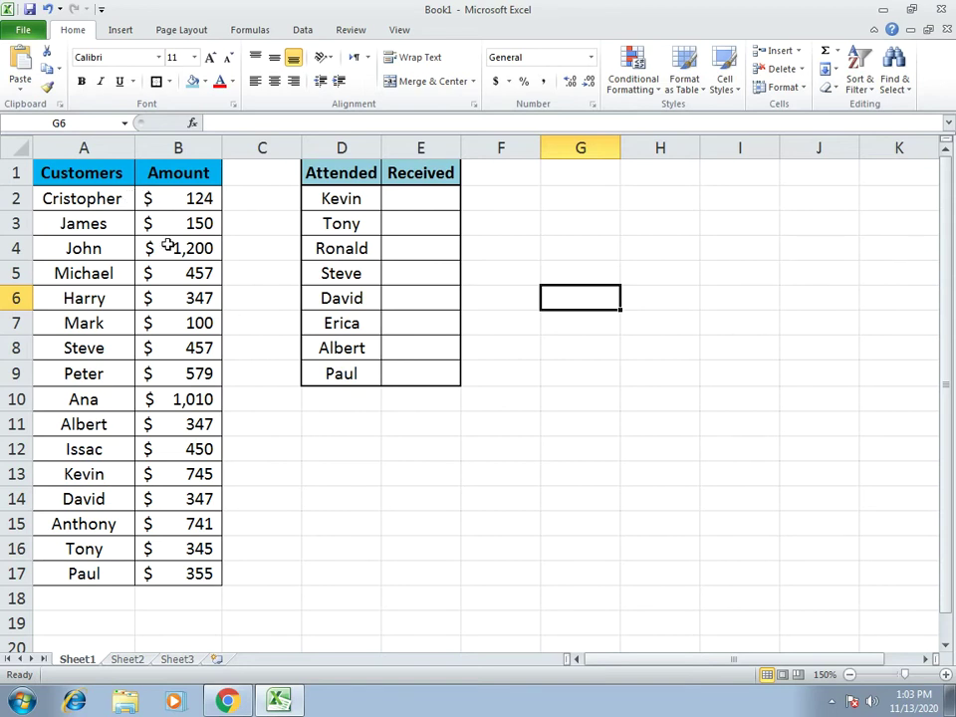
- Search for the VLOOKUP function and insert it into cell E2, the first Received cell
click(388, 198)
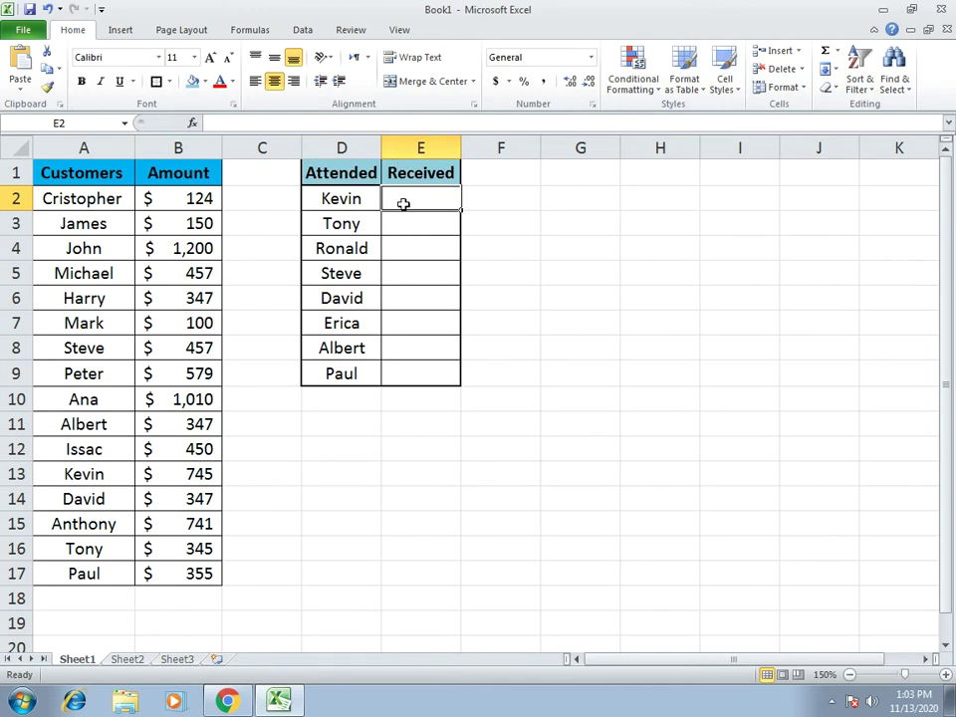
click(192, 123)
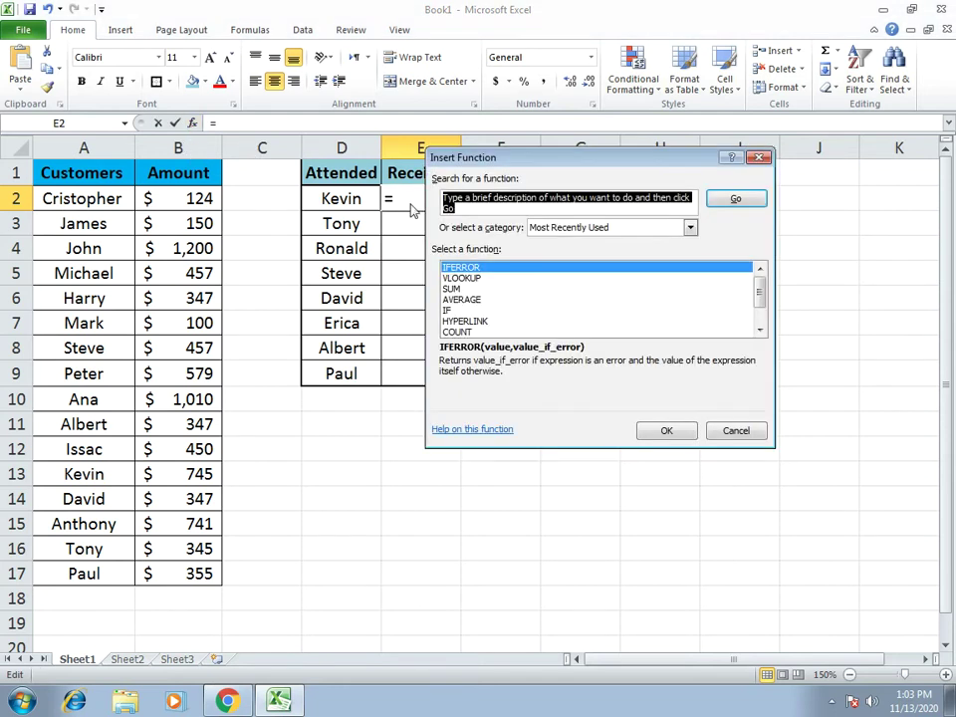
text(vlookup)
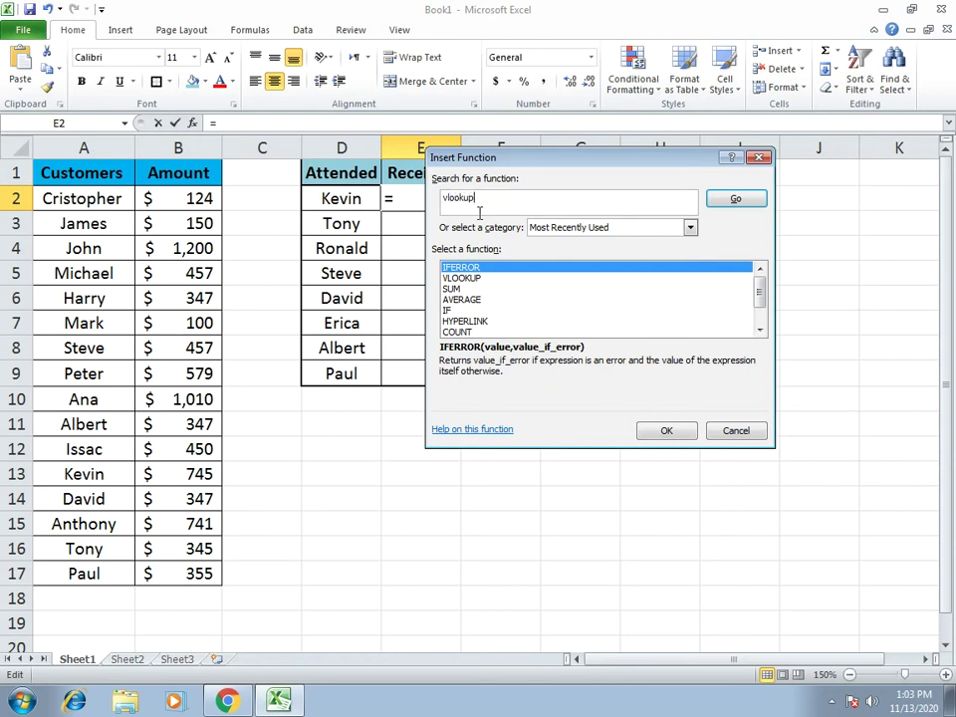
click(728, 198)
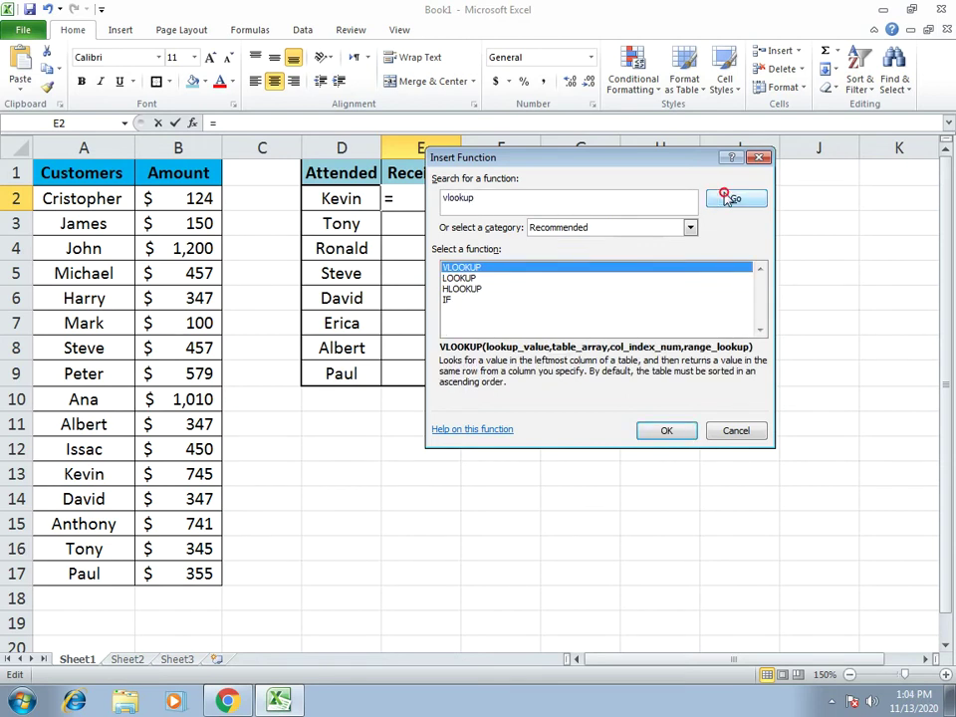
double_click(456, 272)
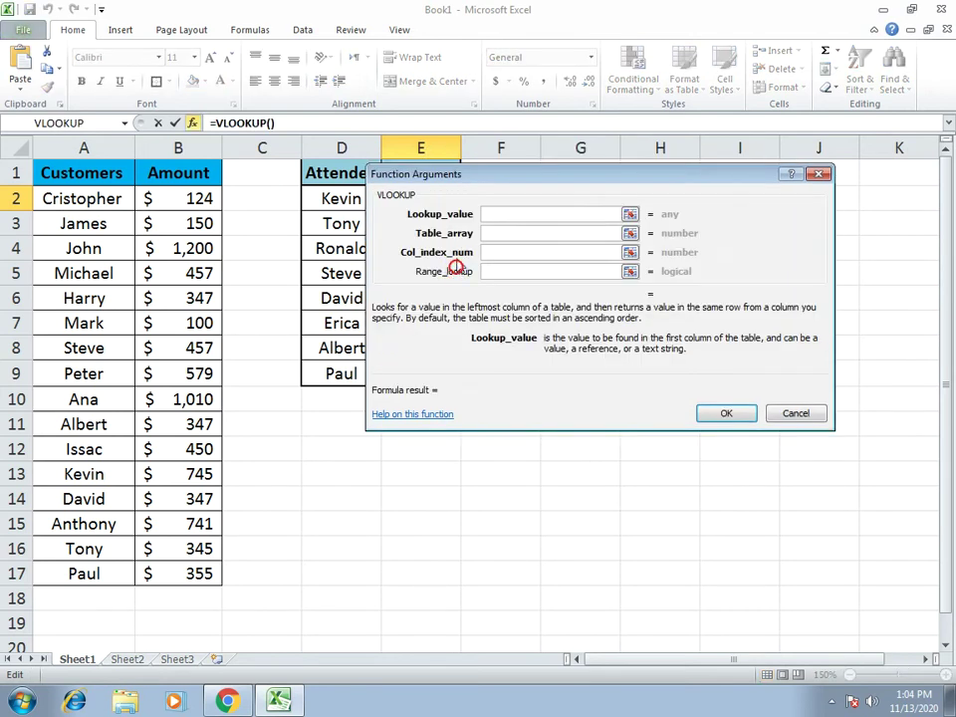
- Set the VLOOKUP lookup value to D2 and the table array to A1:B20
drag(480, 171, 563, 171)
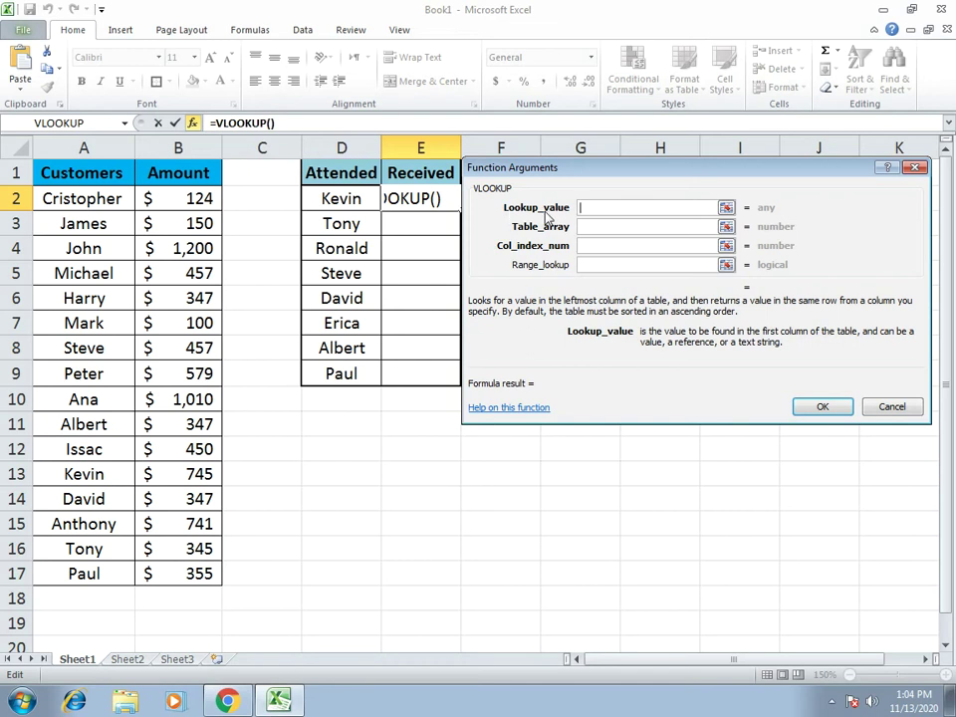
click(341, 198)
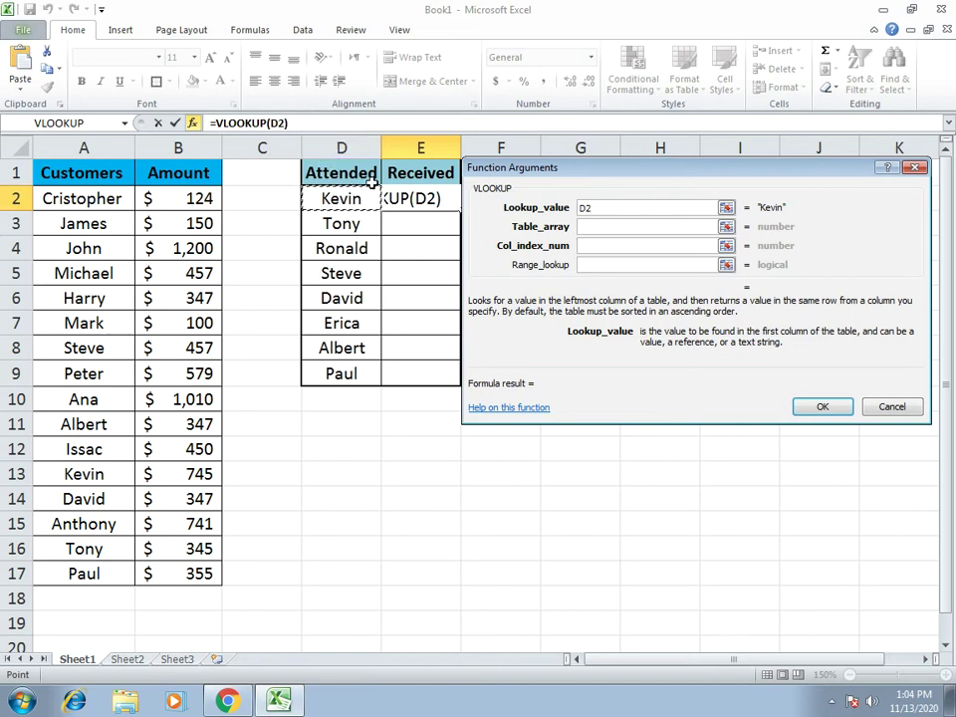
click(641, 228)
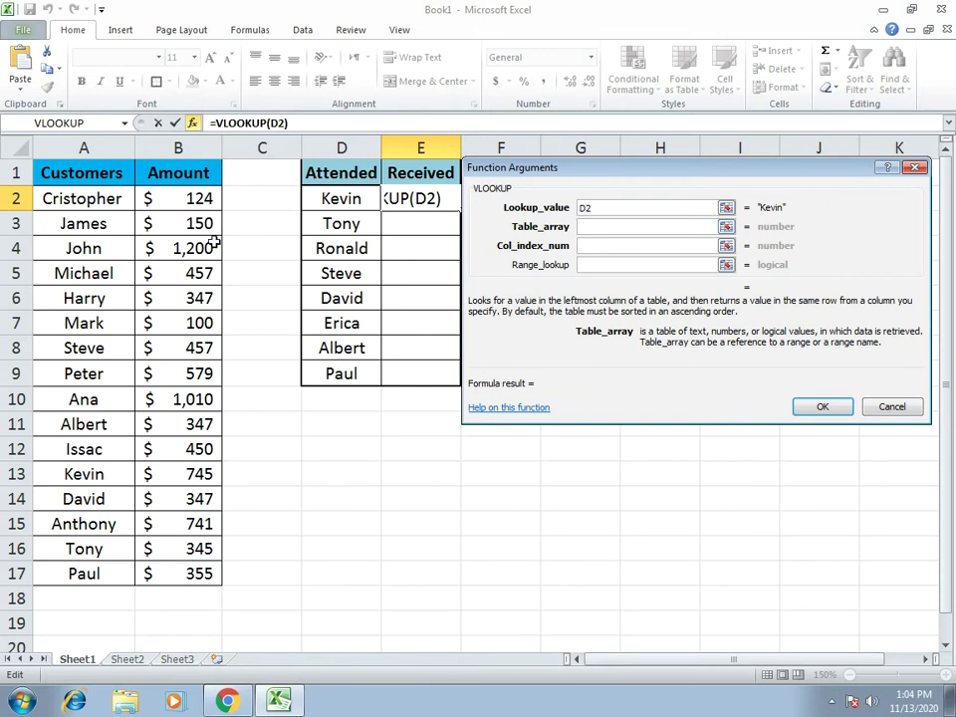
drag(74, 173, 176, 640)
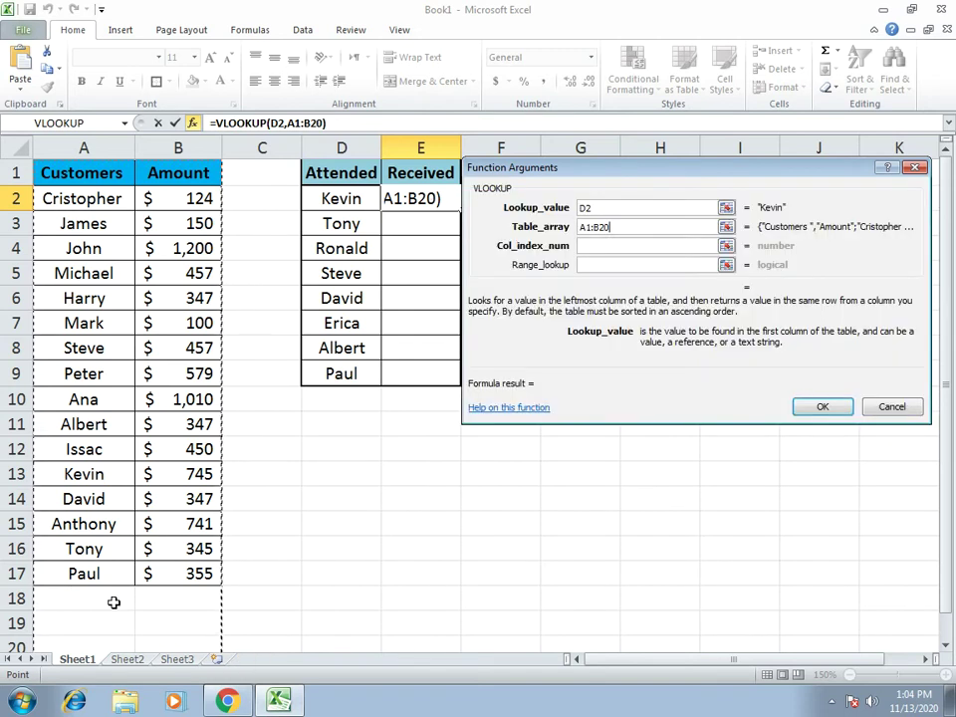
click(112, 600)
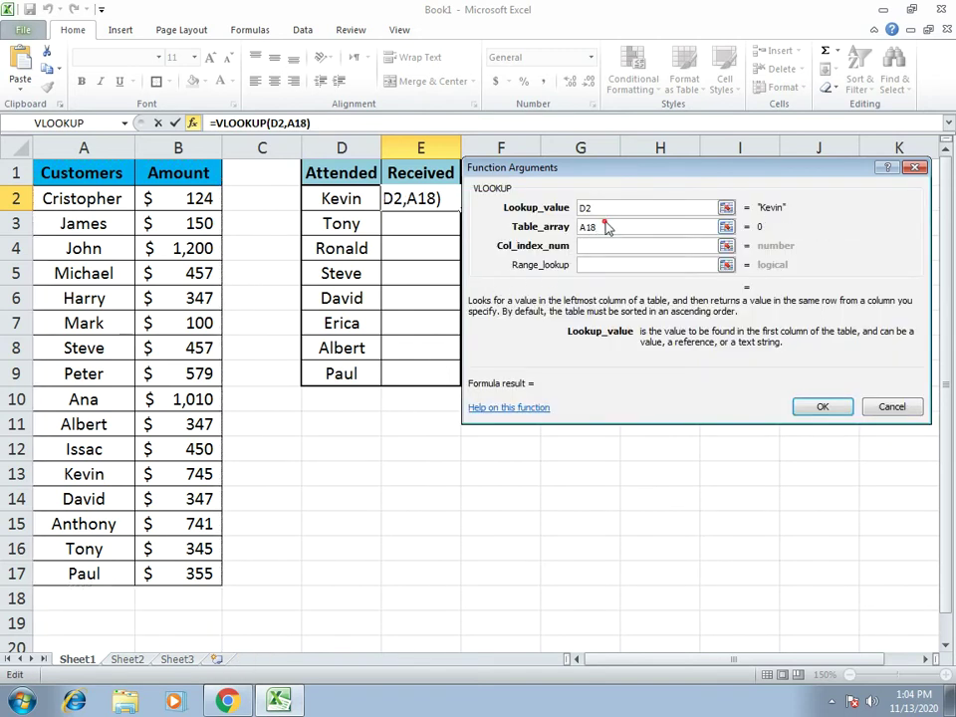
double_click(612, 227)
drag(66, 164, 181, 636)
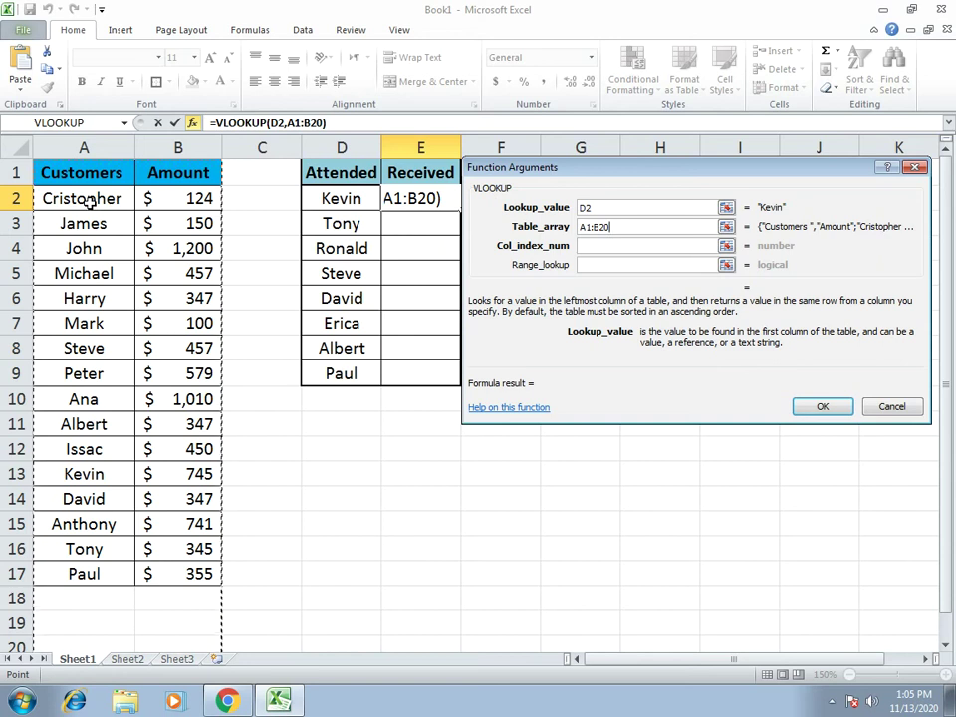
- Complete the VLOOKUP in E2 with column index number 1 and range lookup 0
click(589, 246)
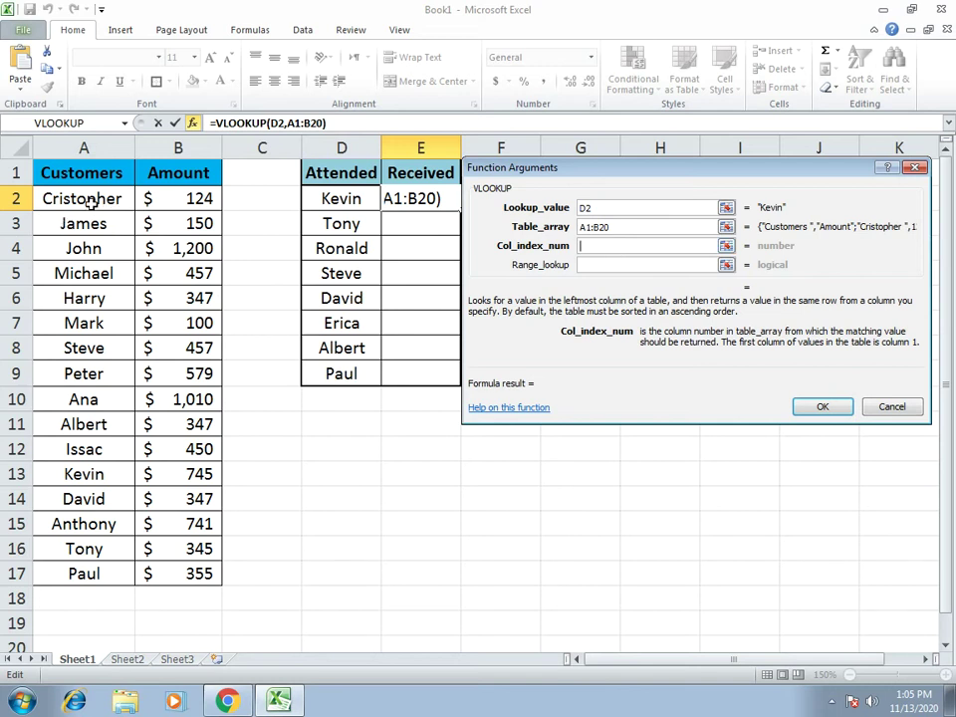
text(1)
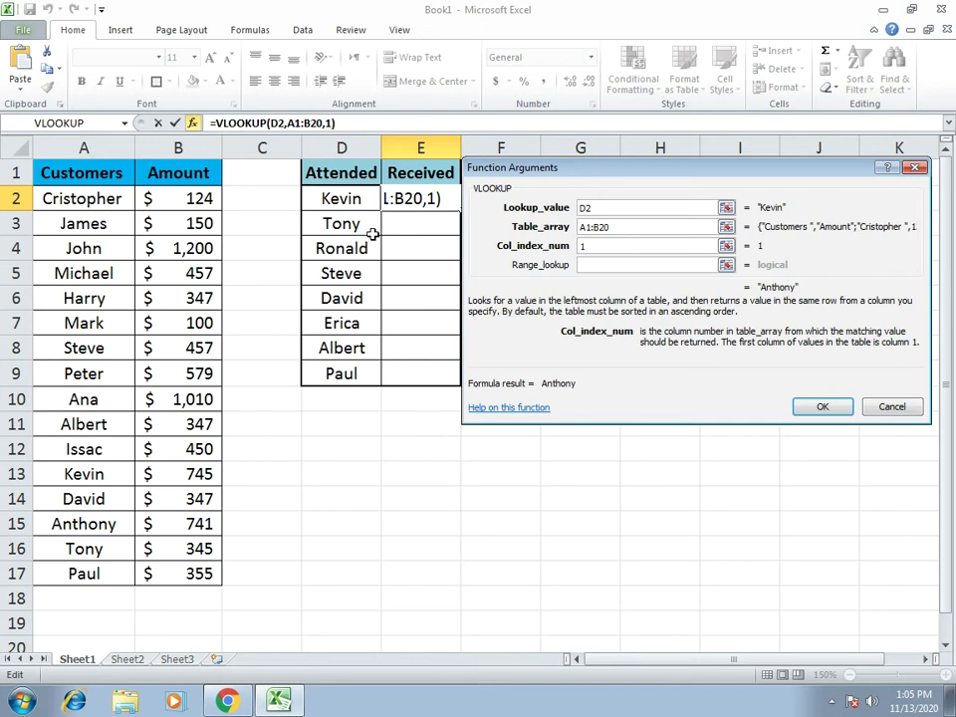
click(629, 268)
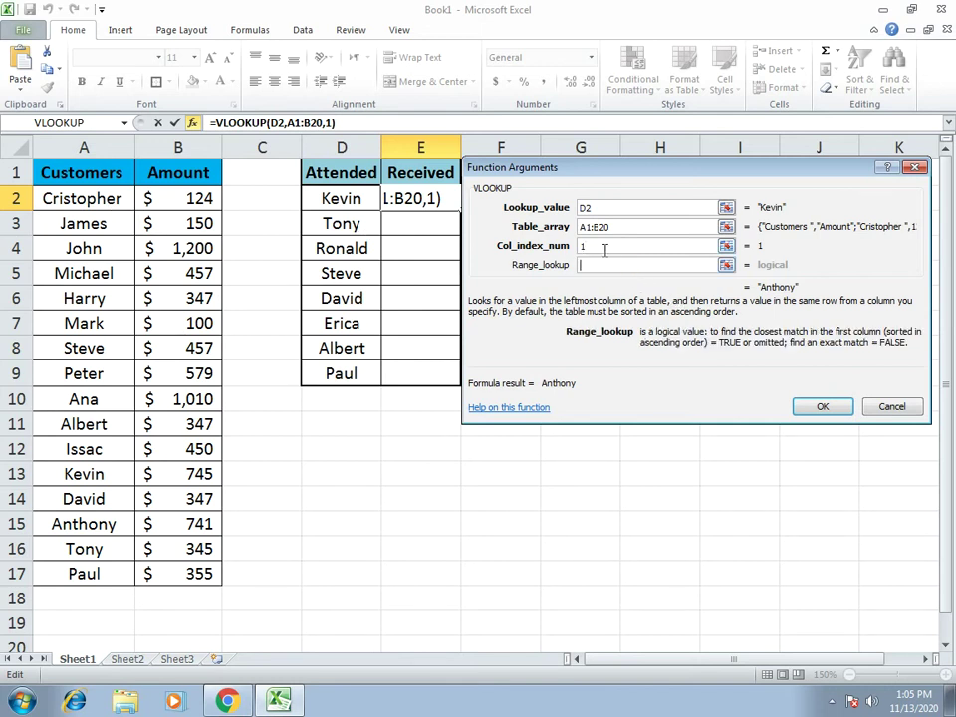
text(0)
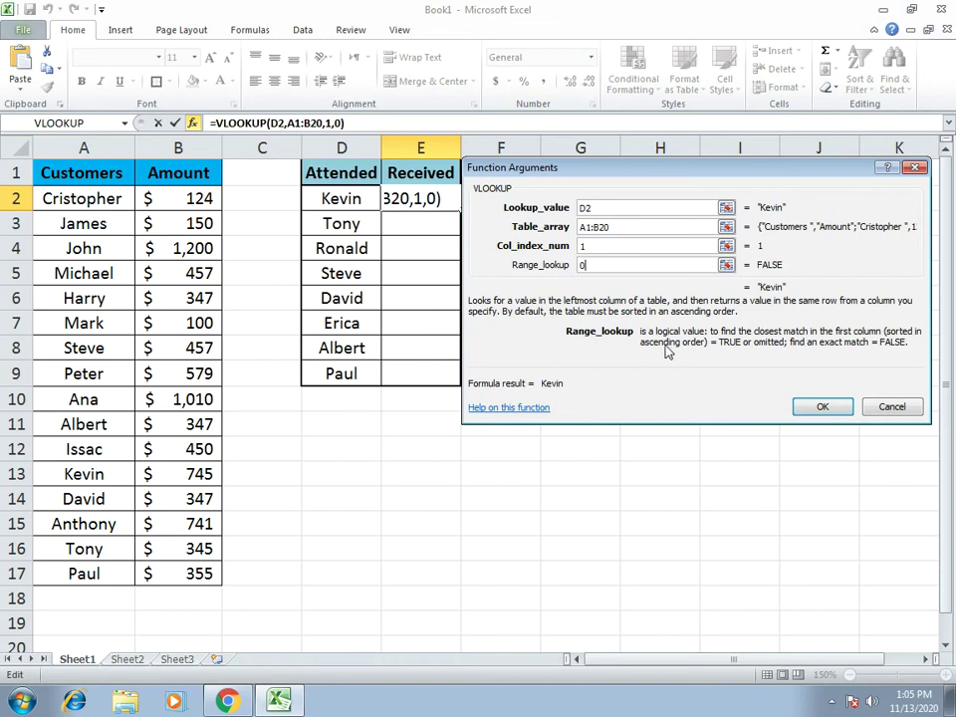
click(813, 405)
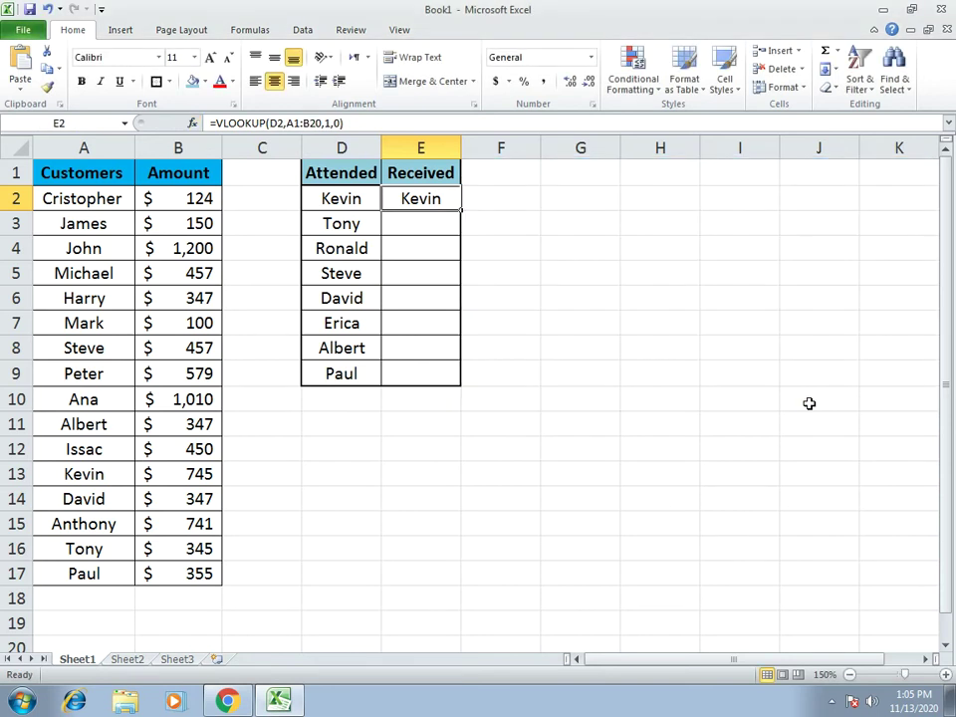
- Copy the VLOOKUP formula from E2 down the Received column to E9
click(355, 198)
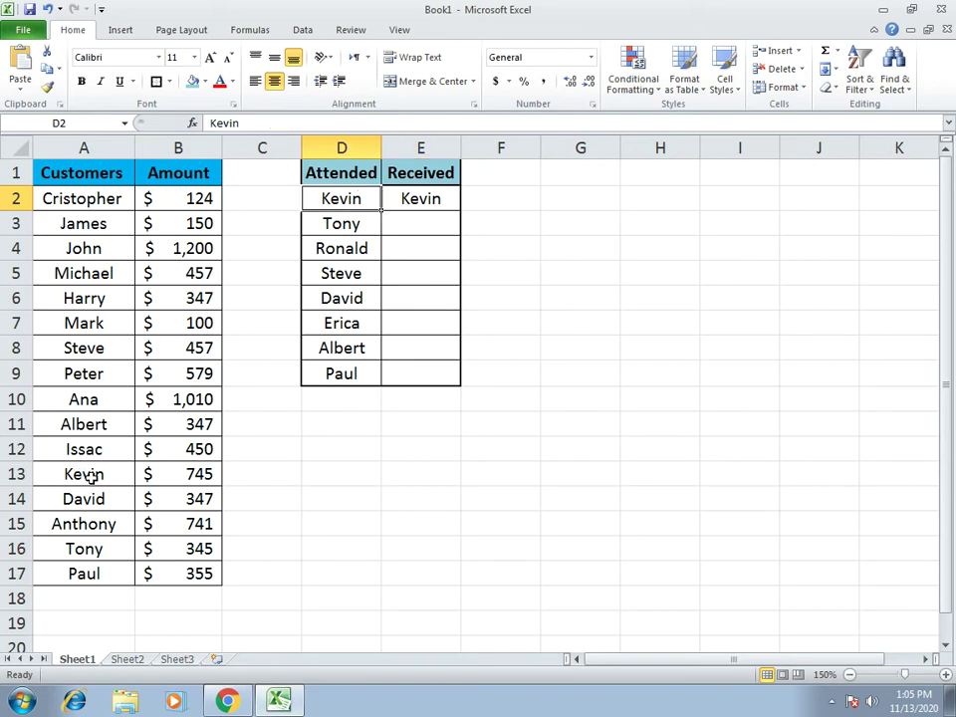
click(405, 191)
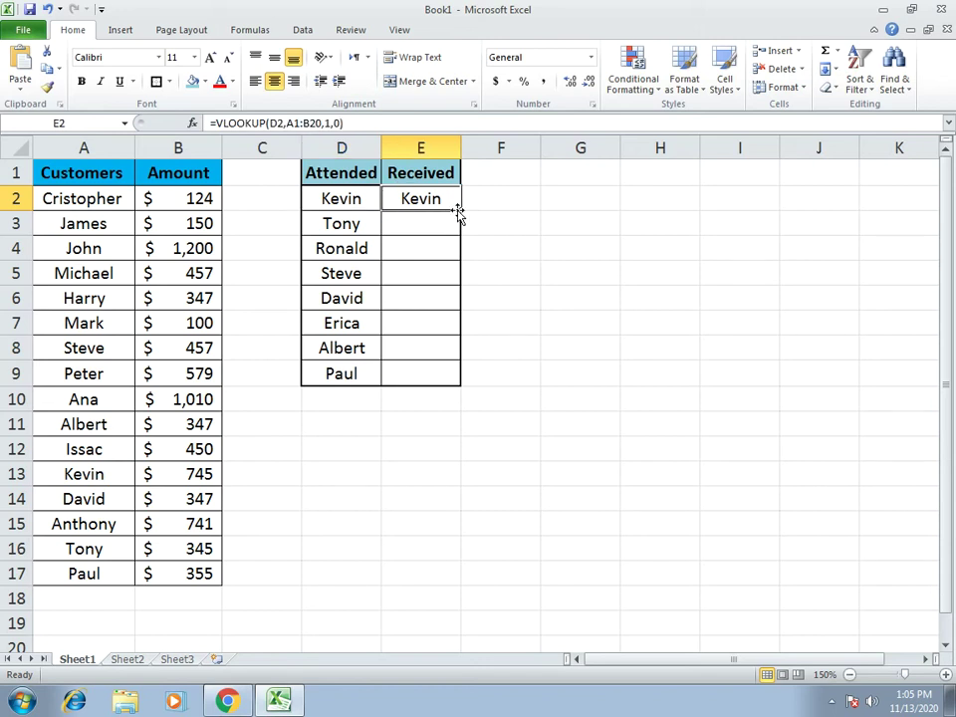
drag(460, 210, 450, 379)
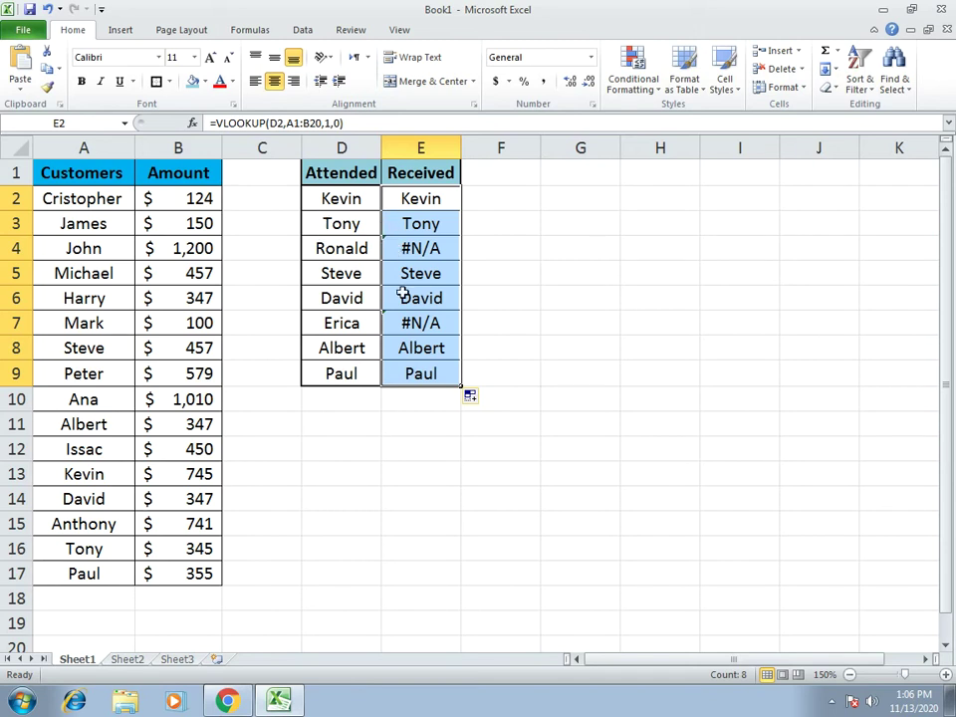
- Enter the attendee's name from D7 as a new customer in cell A18
click(77, 597)
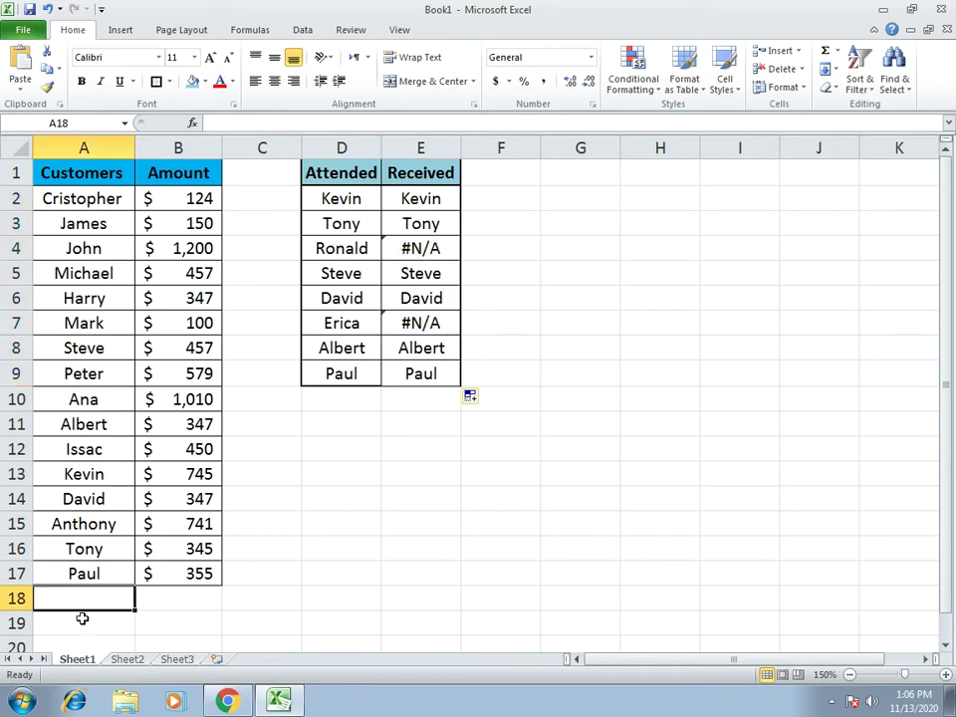
text(R)
key(BackSpace)
text(Ecri)
key(BackSpace)
key(BackSpace)
key(BackSpace)
text(rica)
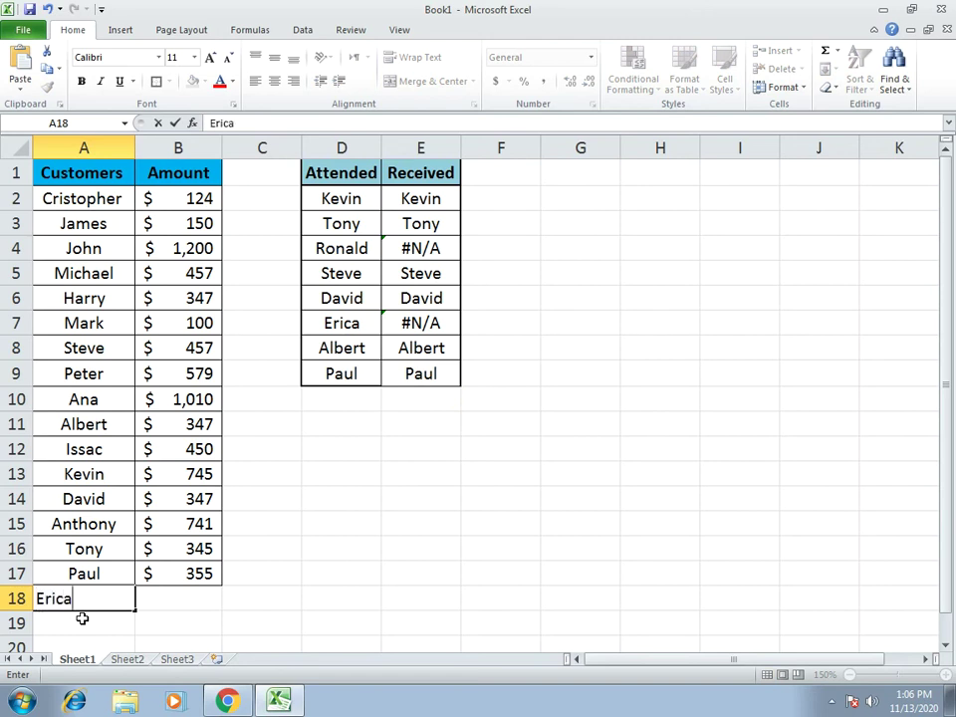
key(Return)
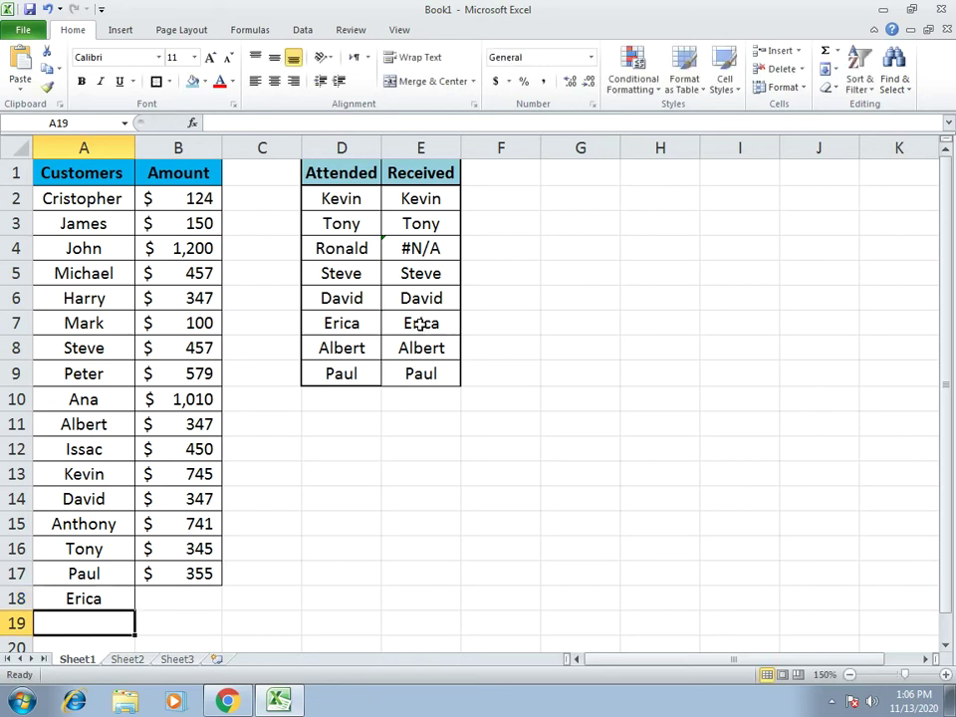
- Enter an amount of 125 for the new customer in cell B18
click(213, 593)
text(125)
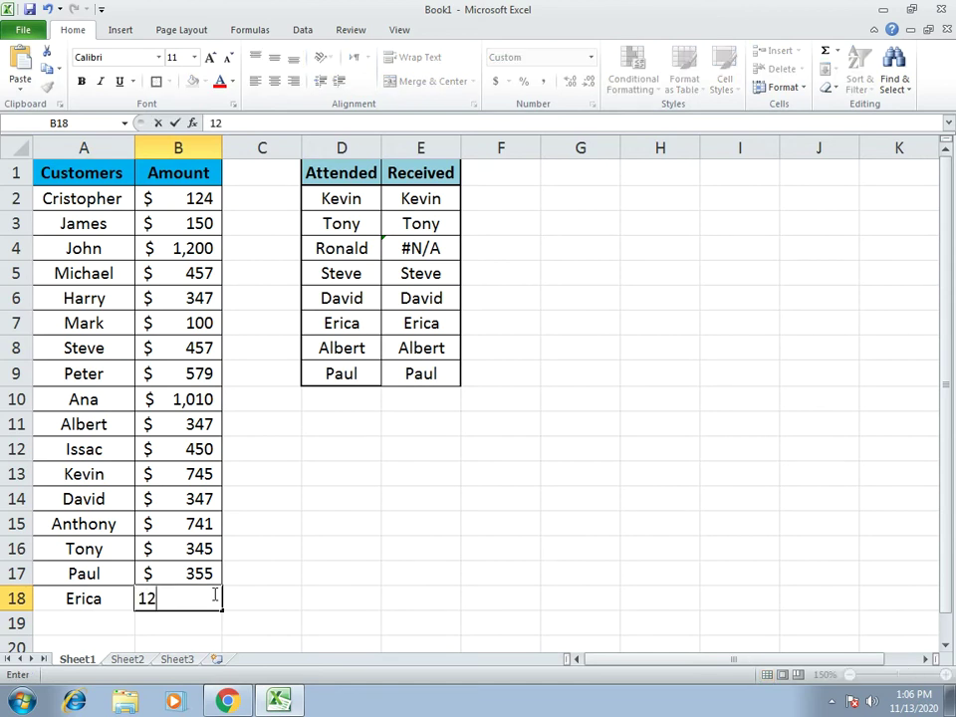
key(Return)
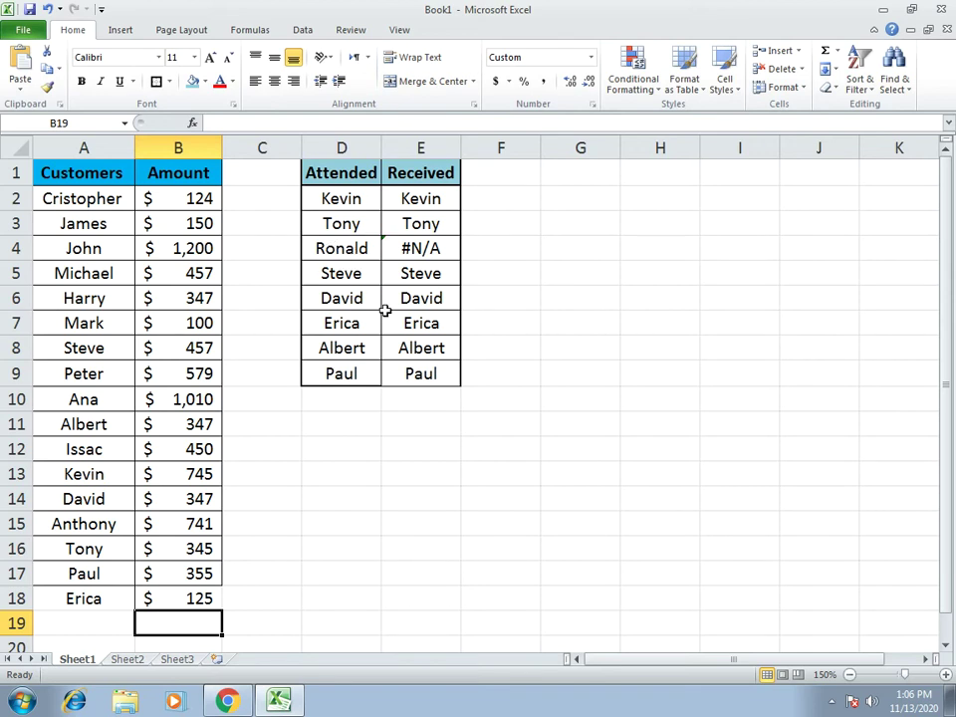
- Change the column index number of the VLOOKUP in E2 to 2 and copy the formula down to E9
click(406, 200)
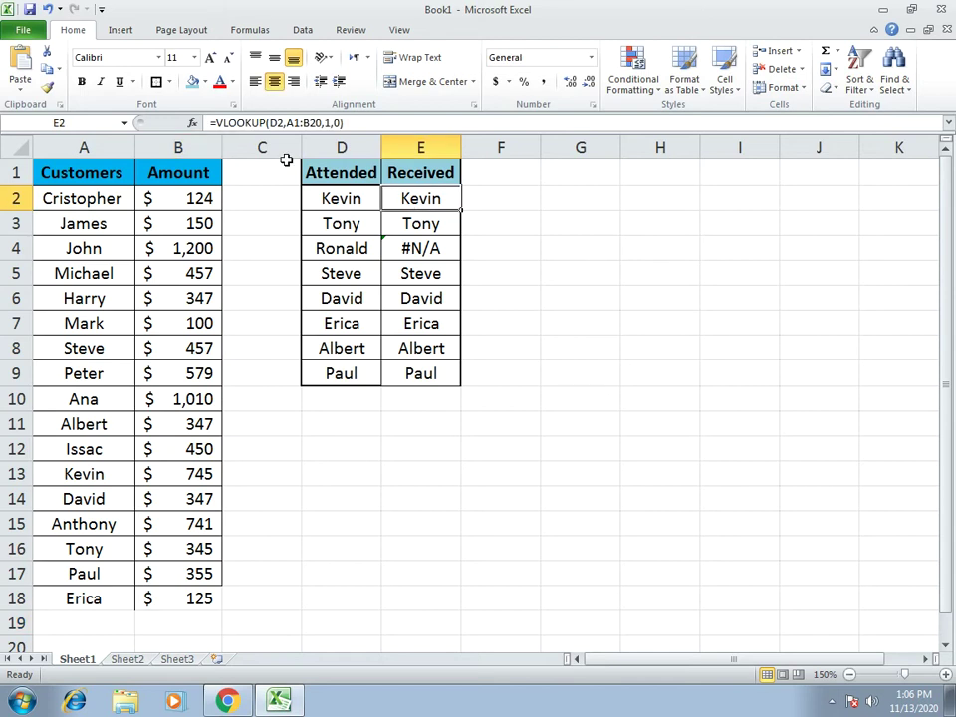
click(193, 123)
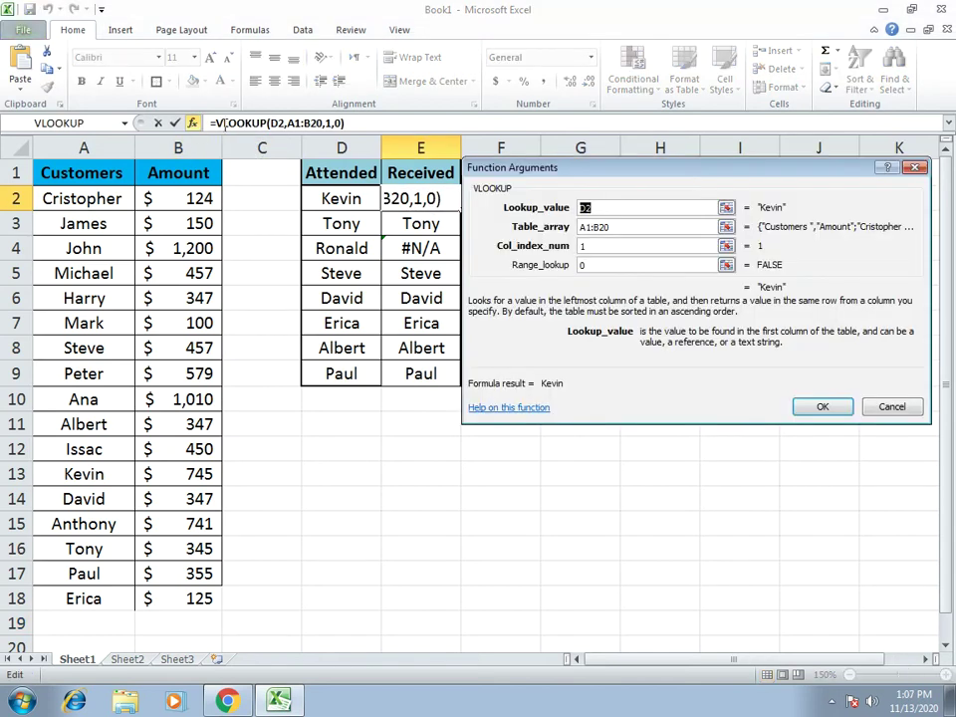
click(587, 246)
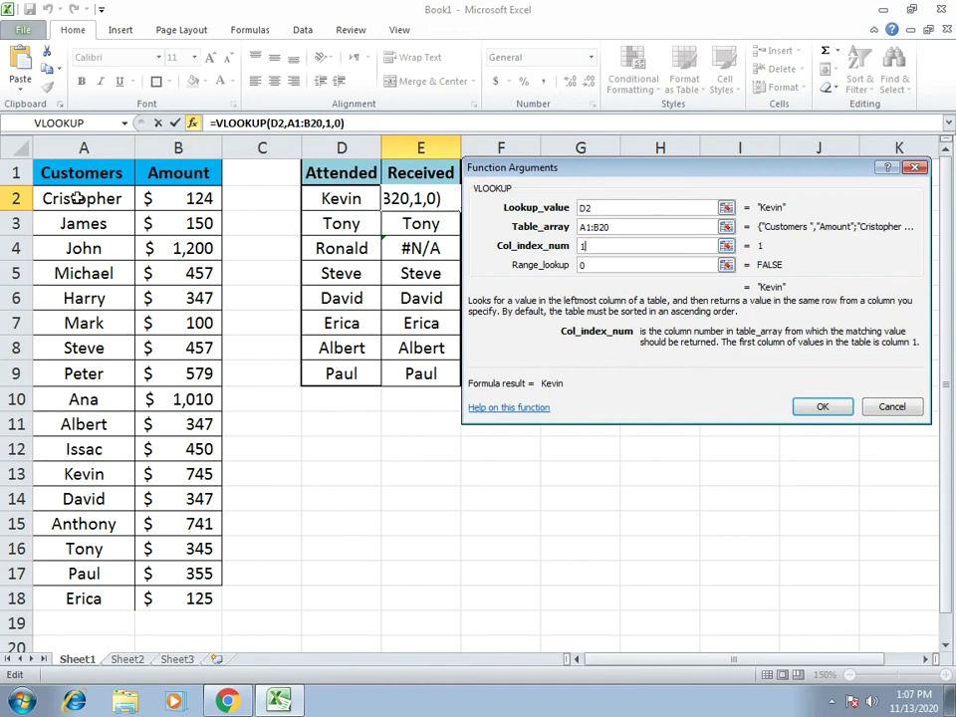
double_click(588, 246)
text(2)
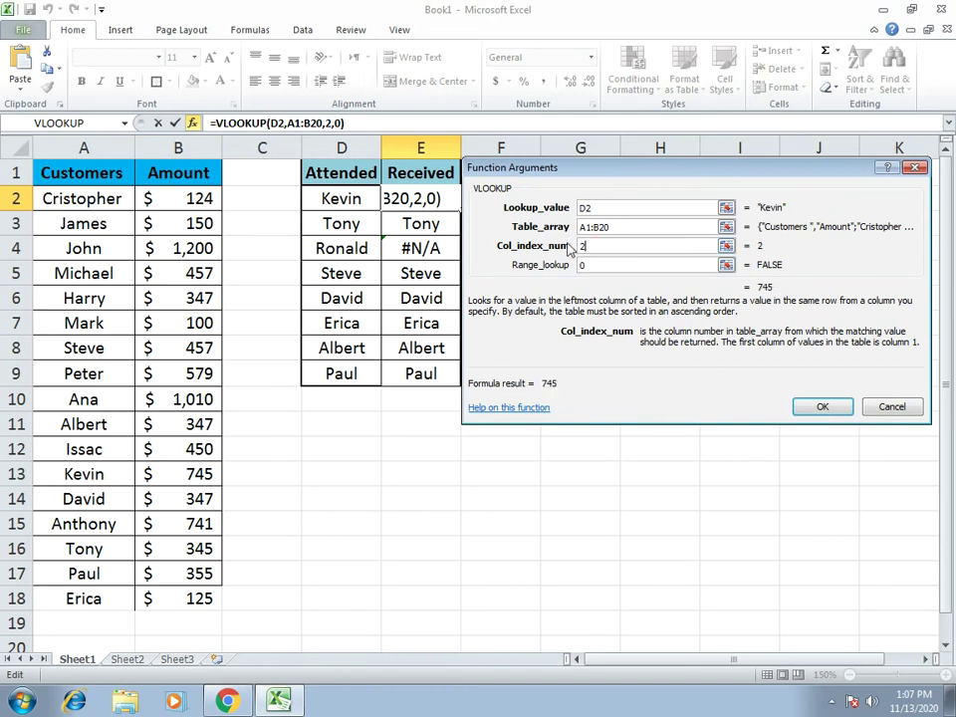
key(Return)
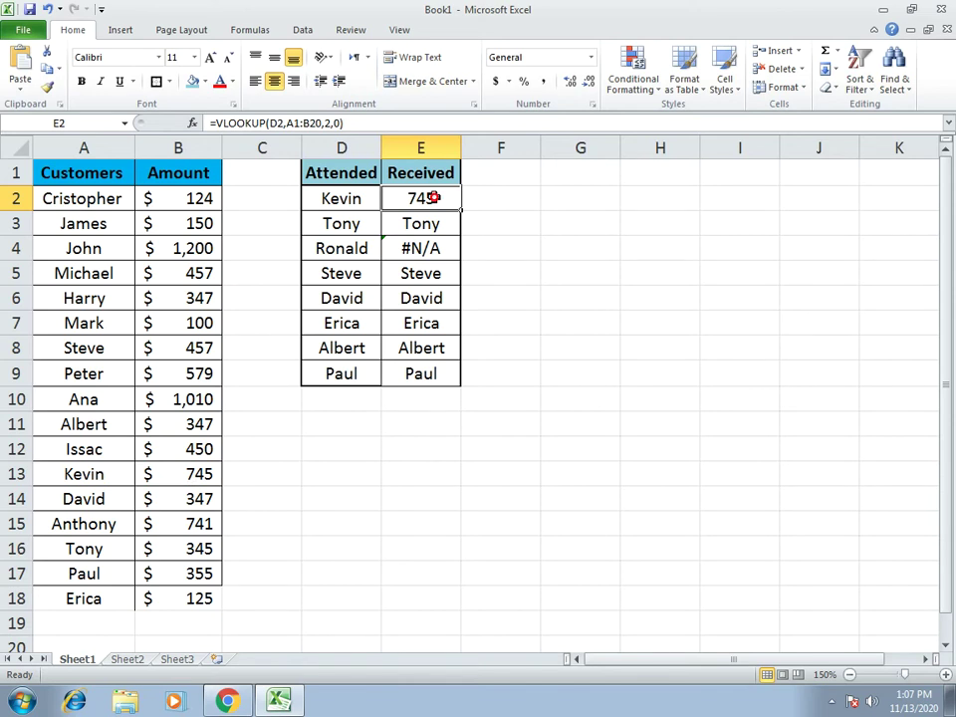
drag(462, 209, 460, 381)
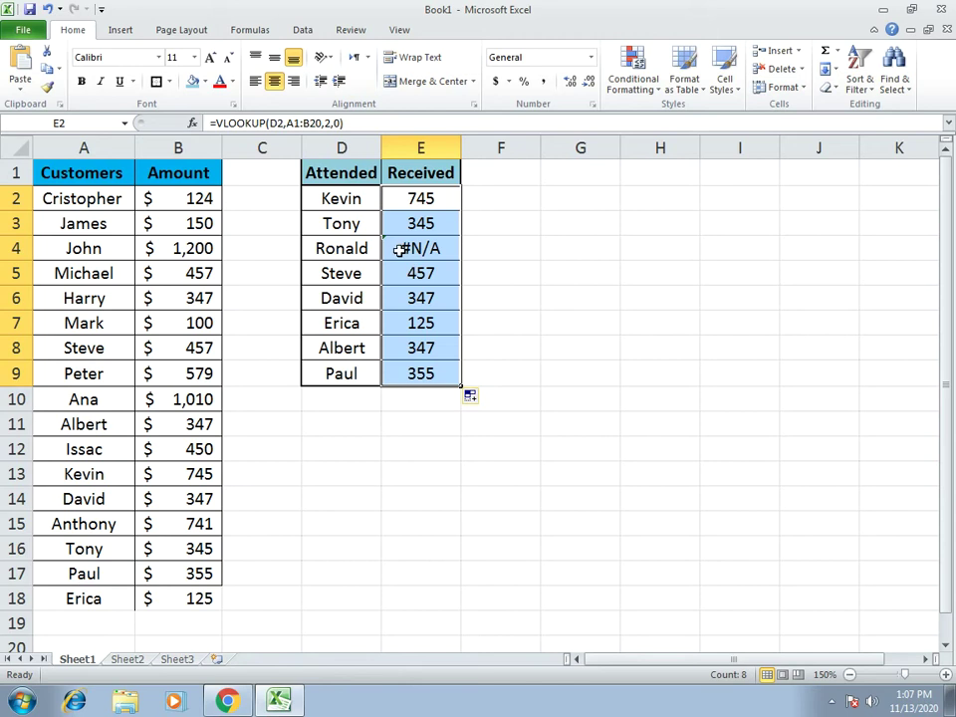
- Format the Received values in E2:E9 as dollar accounting amounts with no decimal places
click(496, 84)
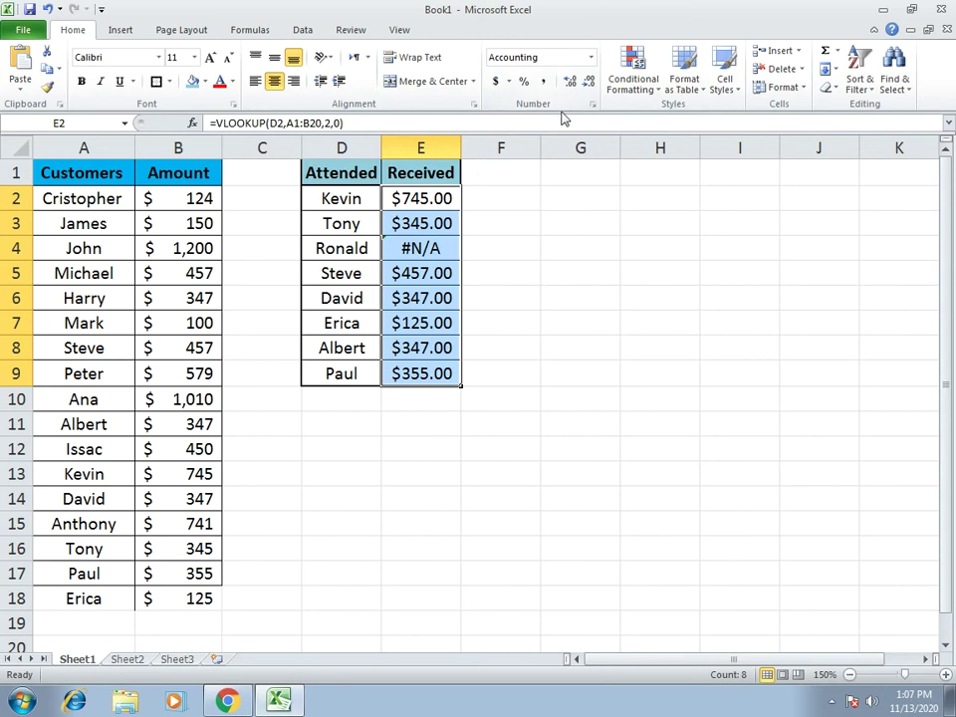
click(590, 82)
click(589, 84)
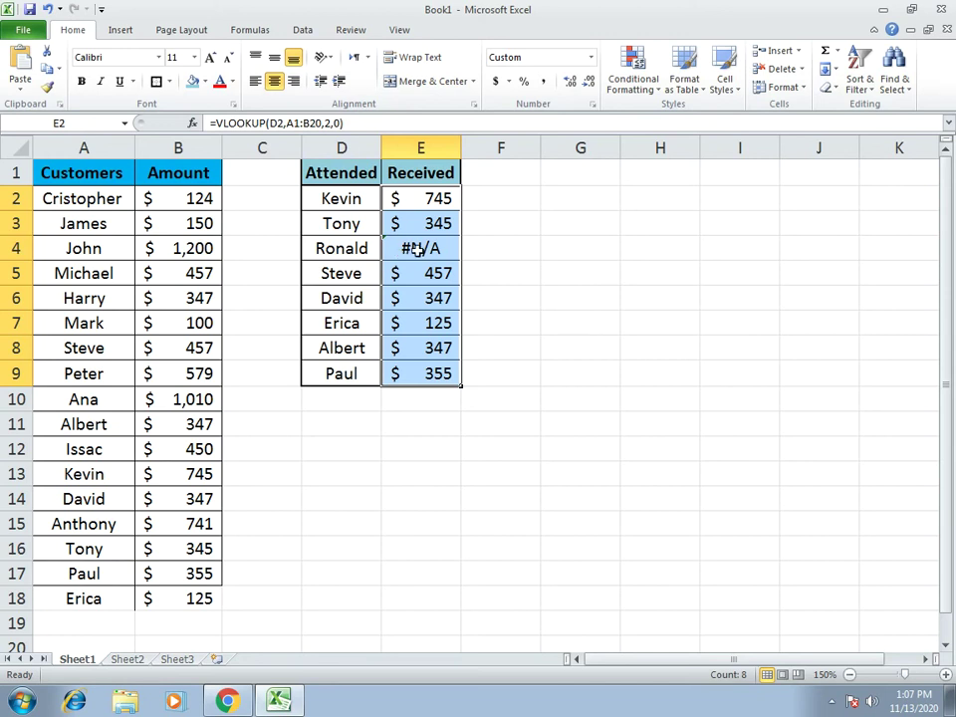
- Clear the VLOOKUP formula from cell E4
click(416, 249)
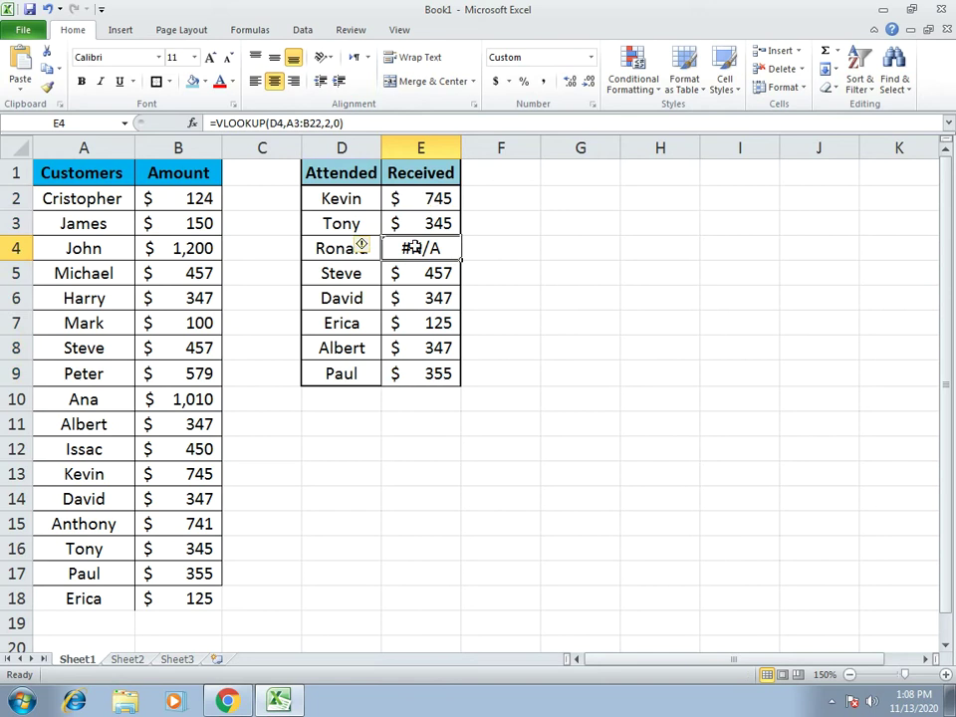
click(215, 122)
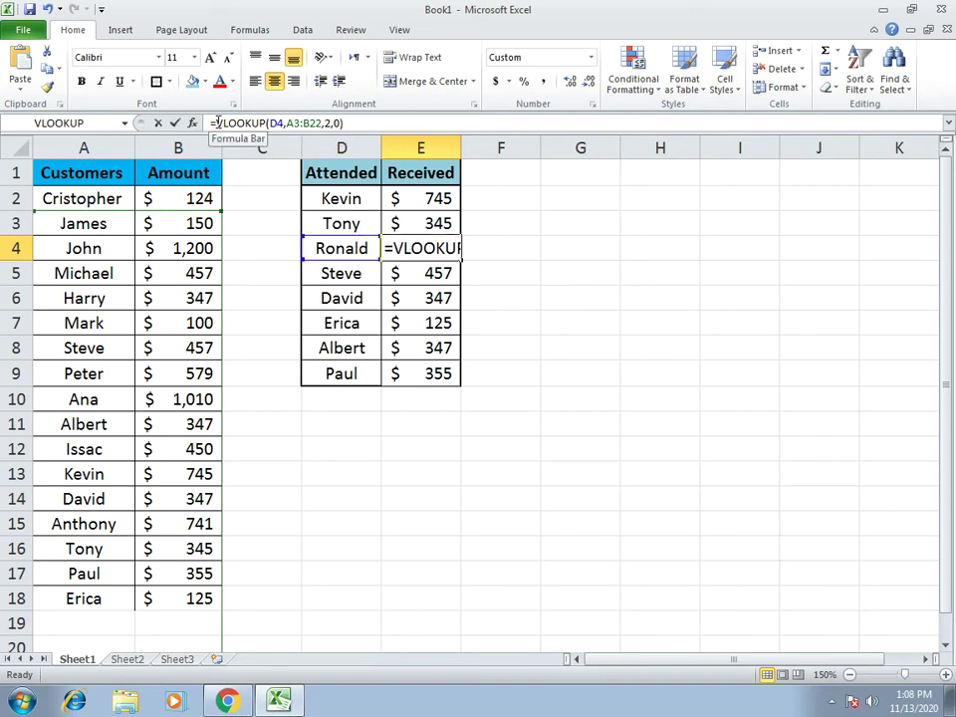
drag(221, 124, 348, 122)
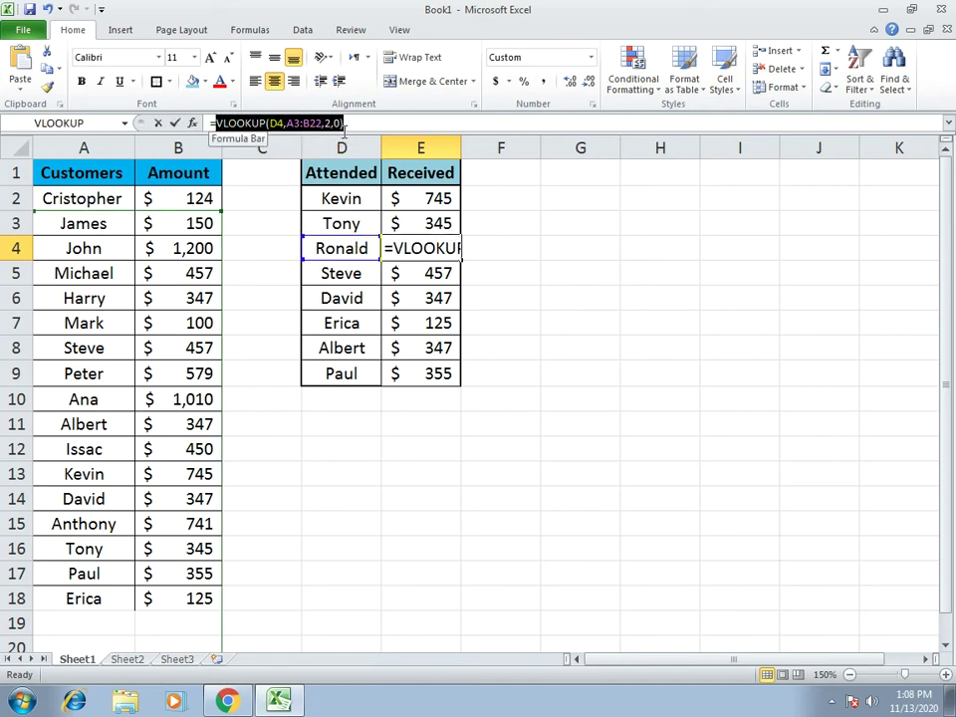
click(341, 128)
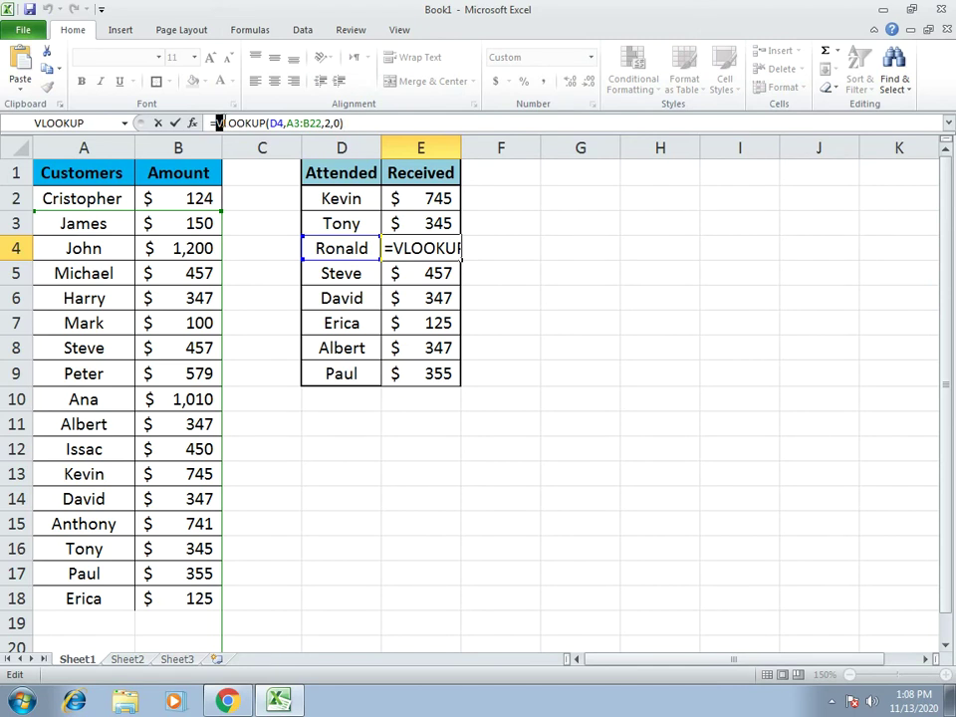
drag(219, 123, 342, 128)
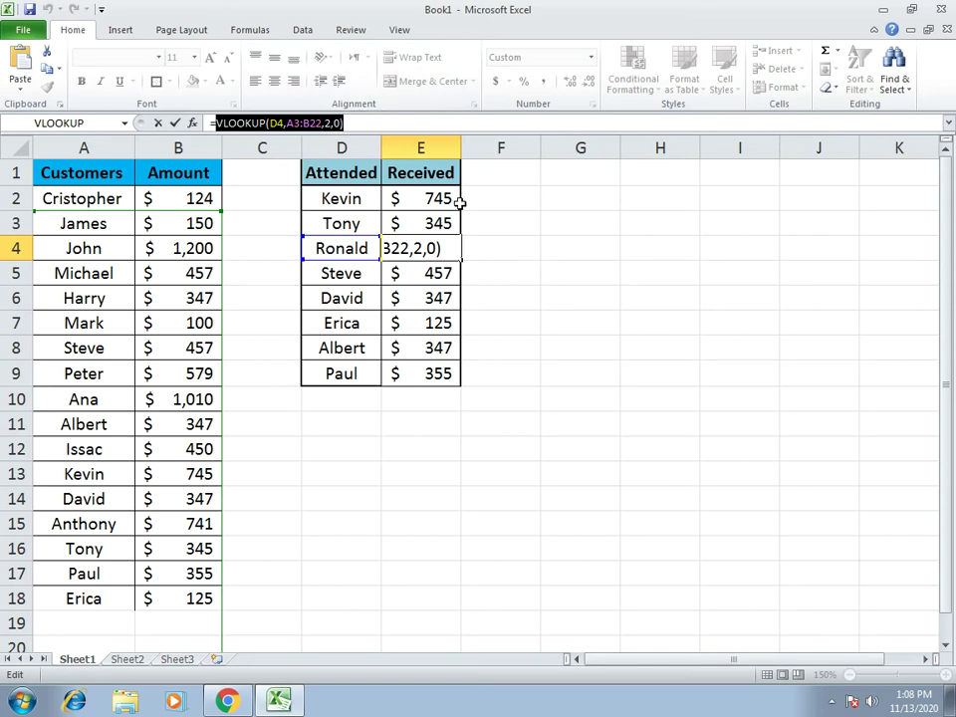
key(BackSpace)
key(BackSpace)
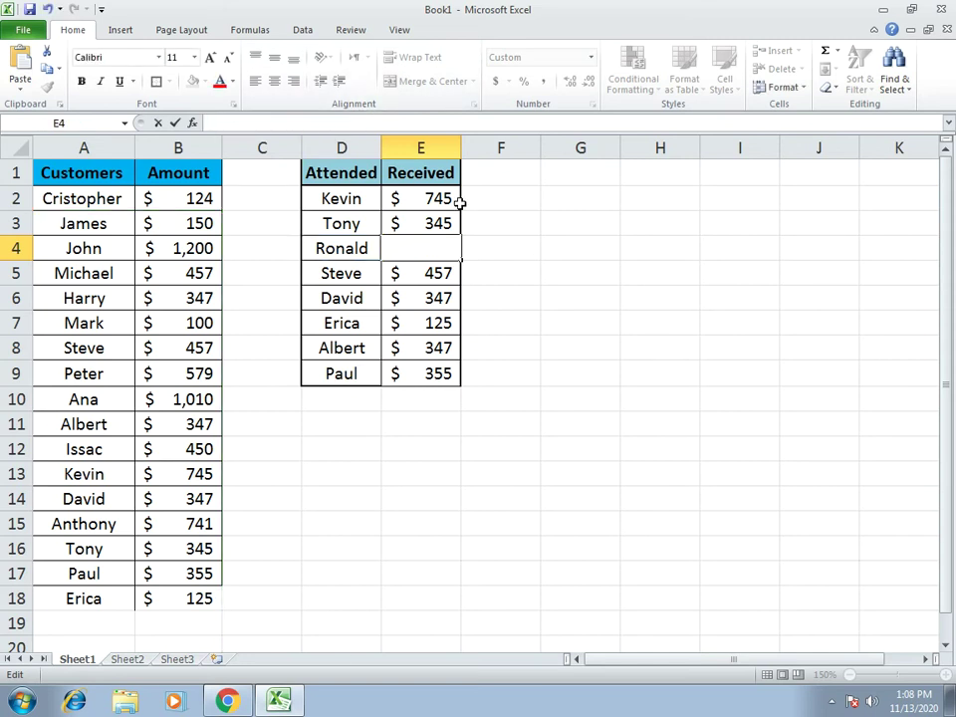
- Copy the VLOOKUP expression in E2 without its equals sign and empty the cell
click(426, 196)
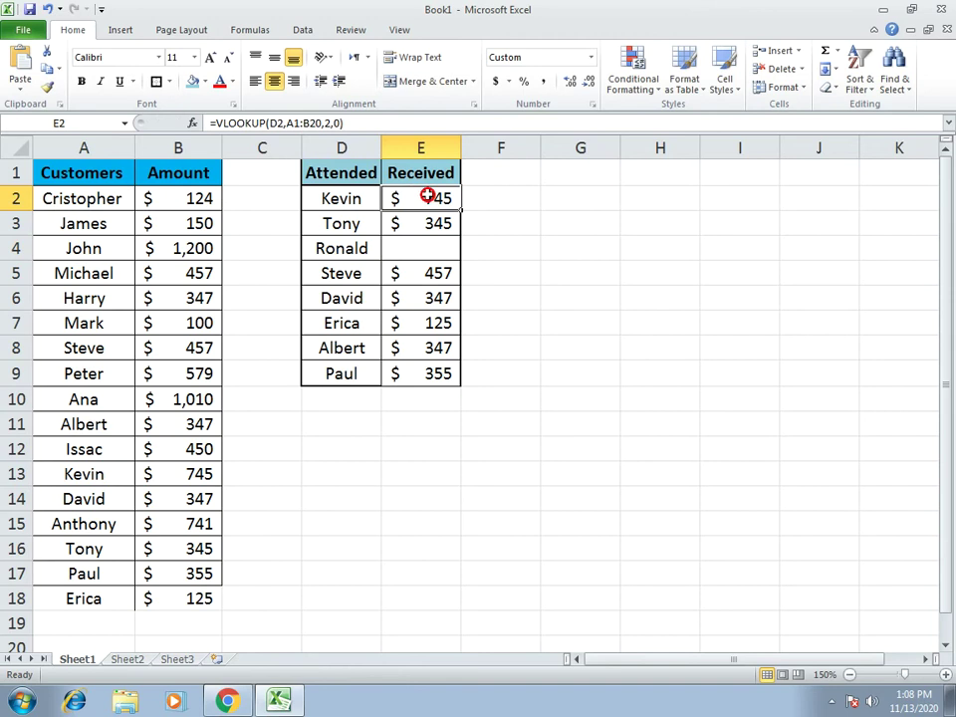
drag(210, 123, 351, 123)
key(ctrl+c)
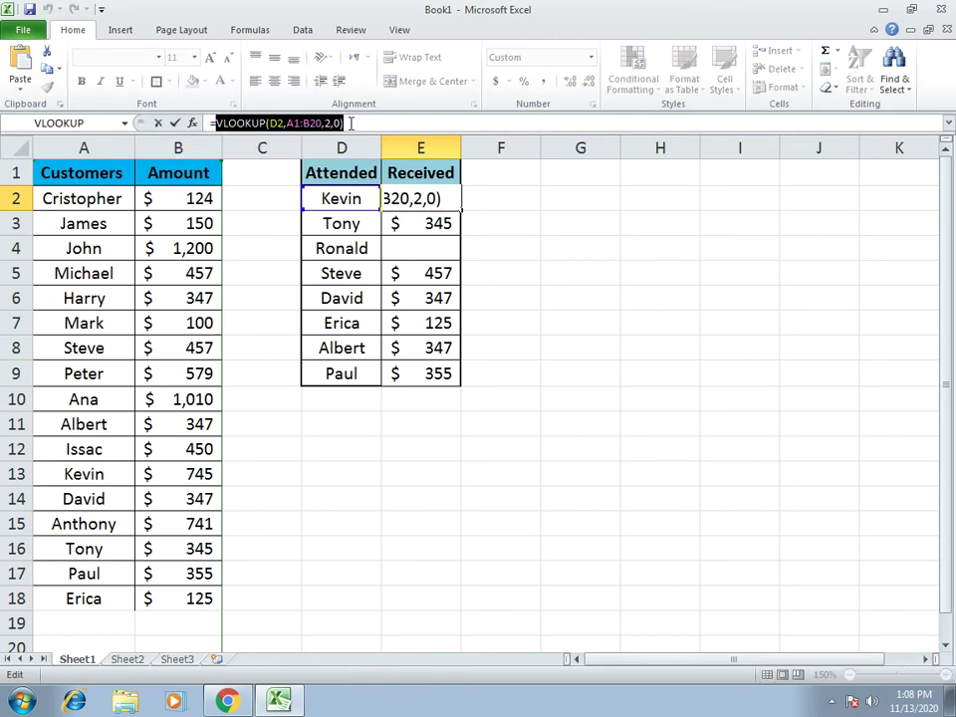
key(Delete)
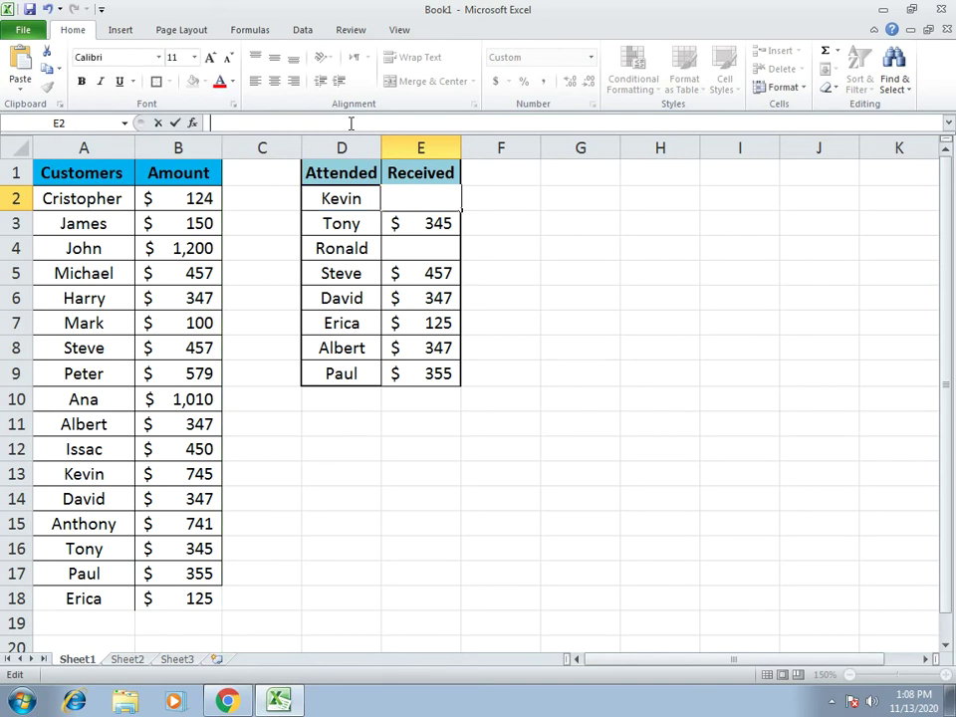
- Insert an IFERROR function in E2 with the copied VLOOKUP as its value and Collect as the value if error
click(192, 122)
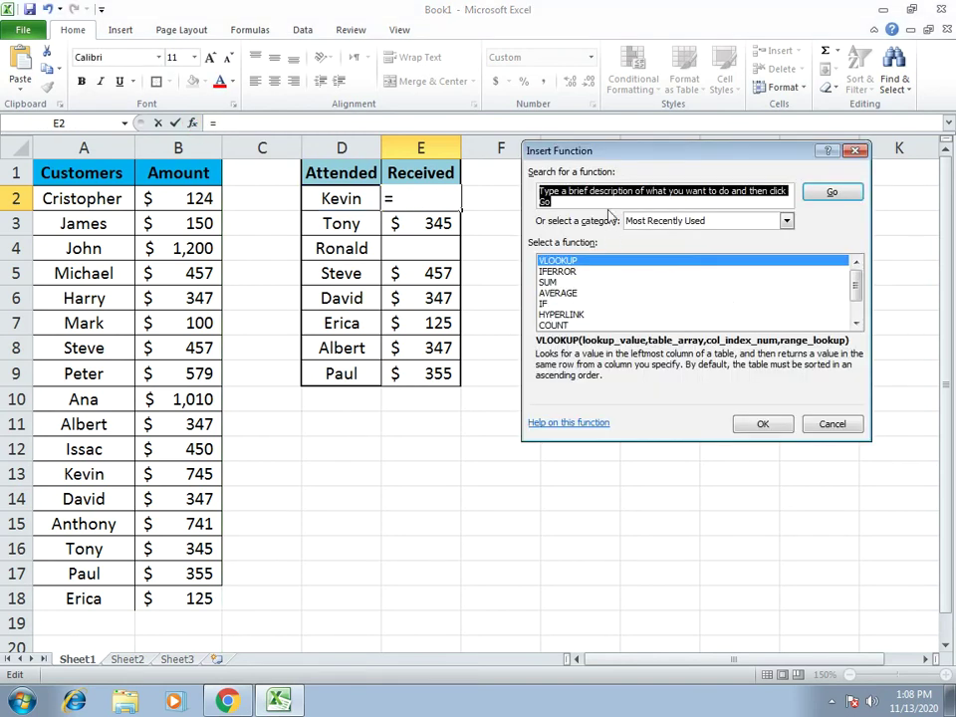
text(iferror)
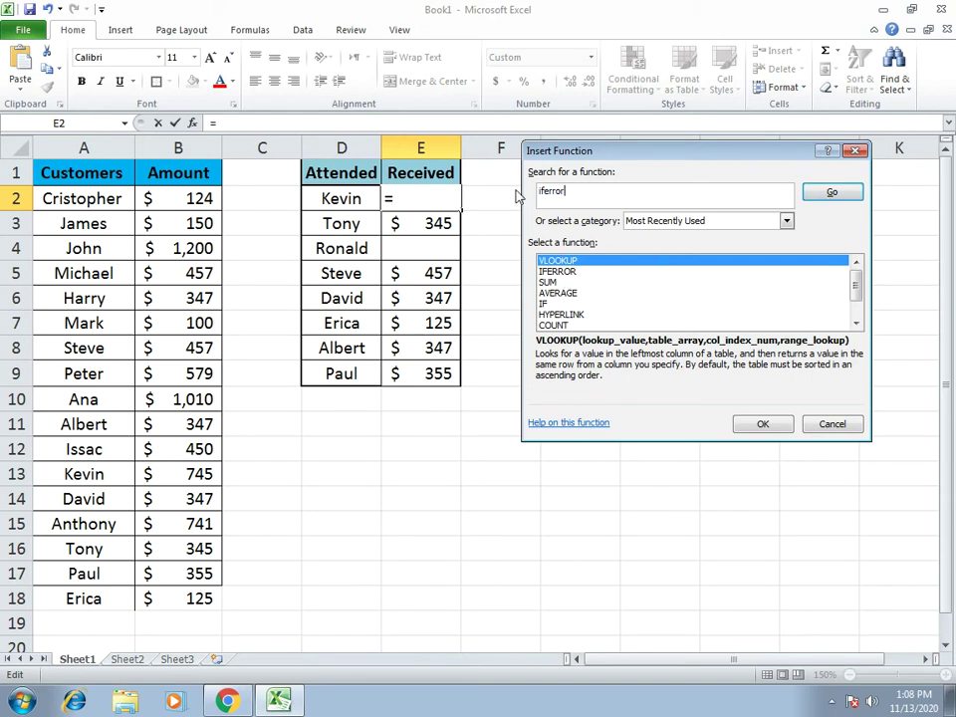
click(830, 197)
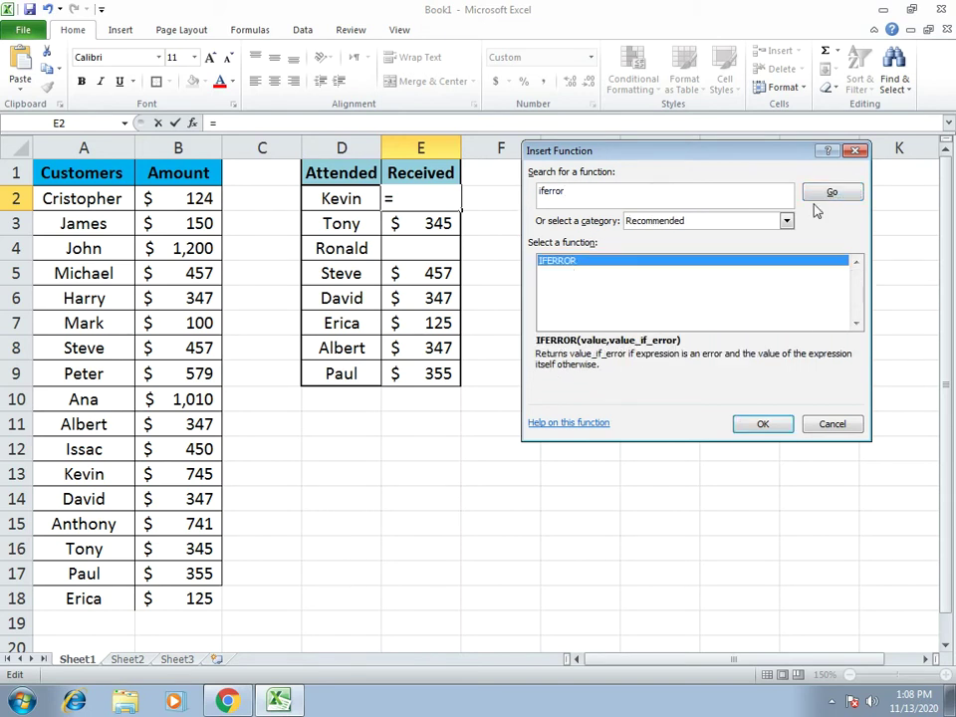
double_click(558, 263)
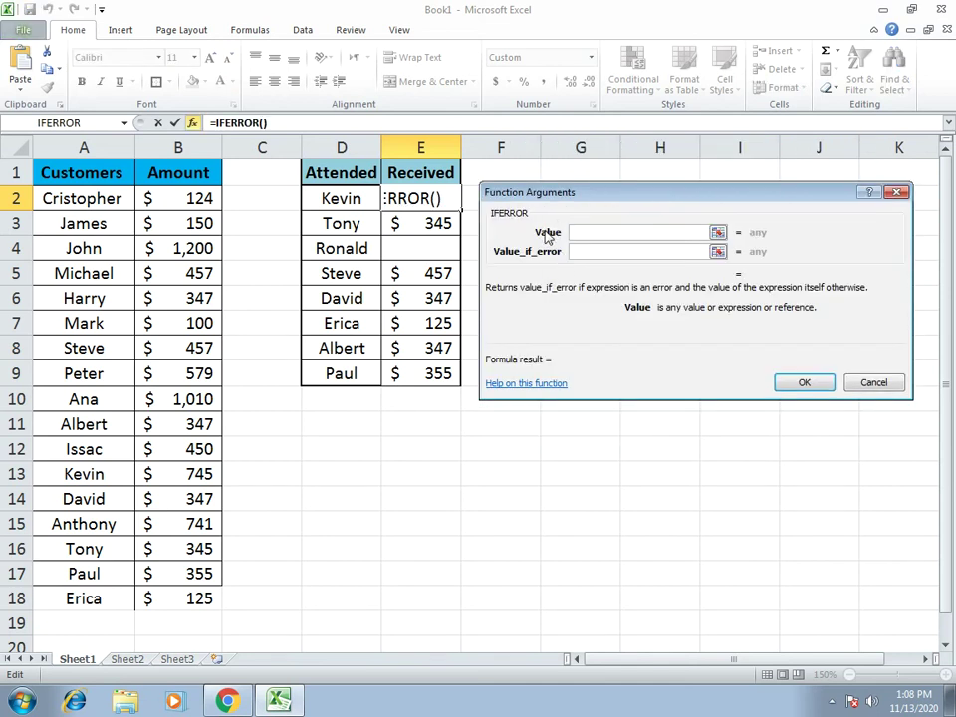
key(ctrl+v)
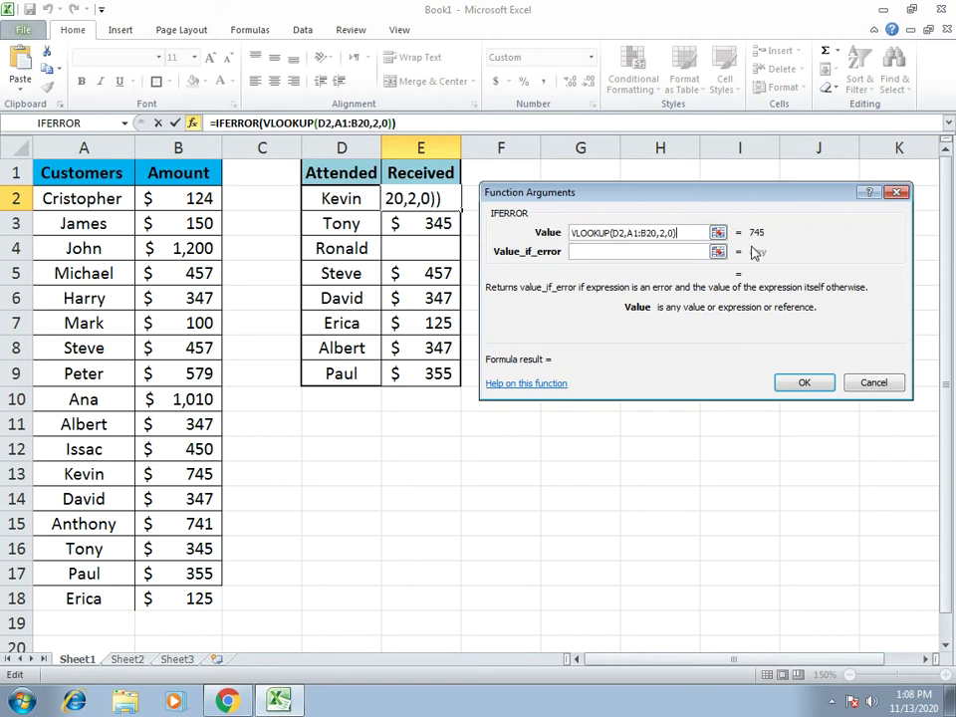
click(697, 253)
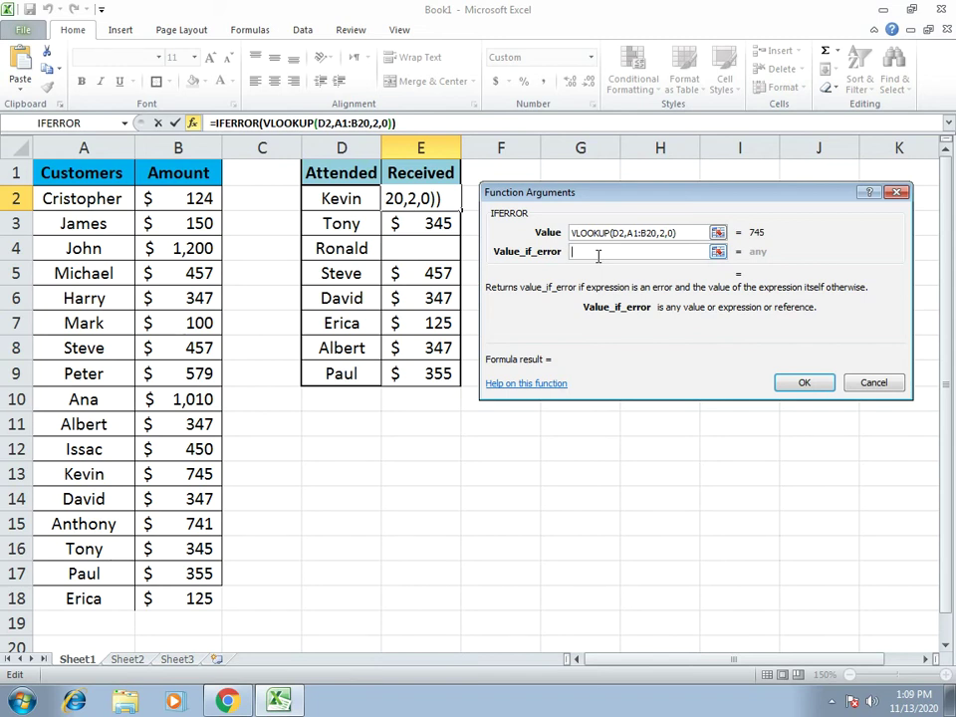
text(Collect)
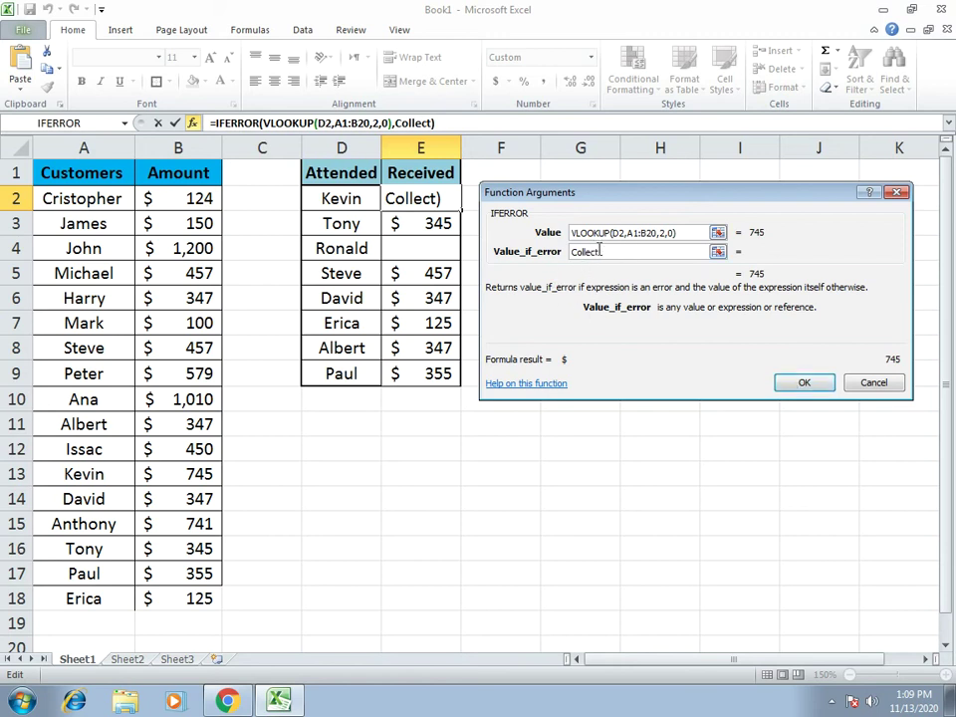
click(804, 384)
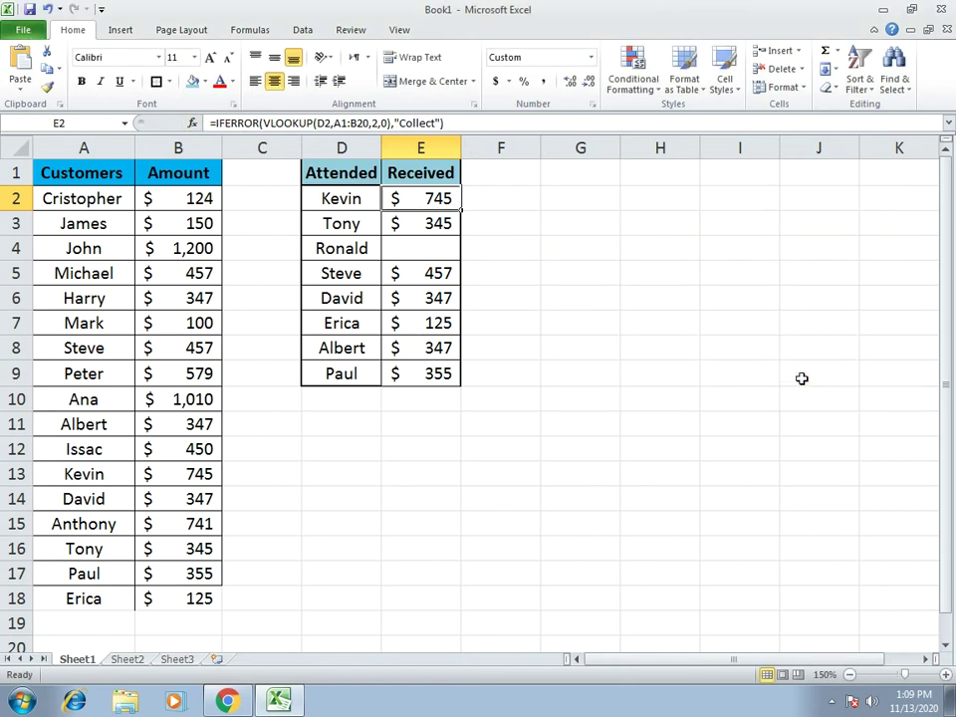
double_click(461, 212)
drag(461, 211, 449, 333)
drag(435, 247, 428, 210)
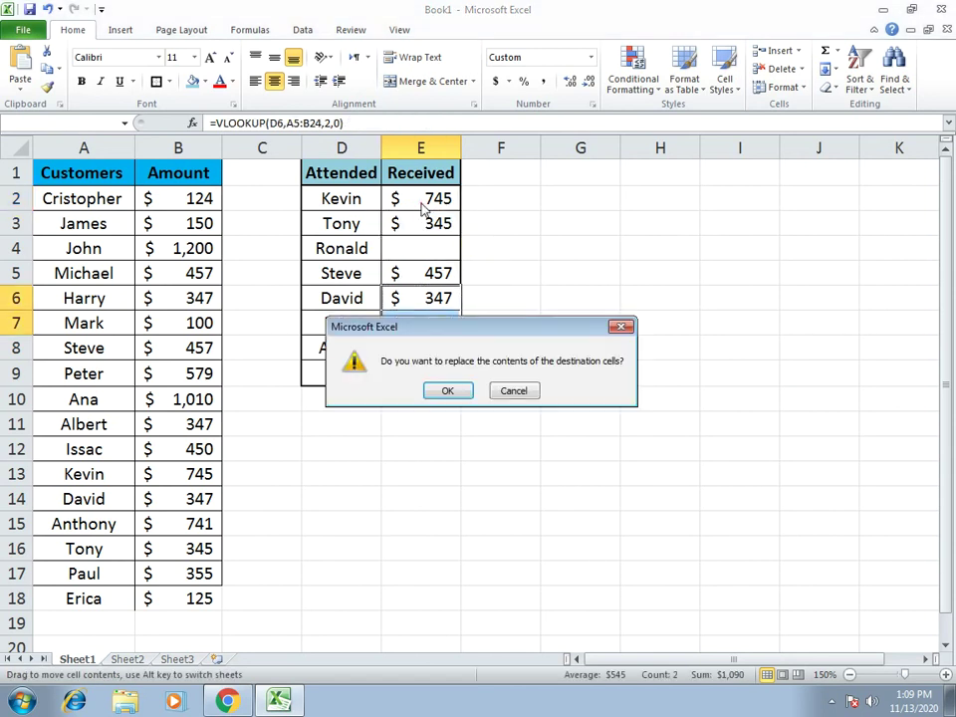
click(616, 326)
- Copy the IFERROR formula in E2 down to E9
drag(461, 211, 456, 374)
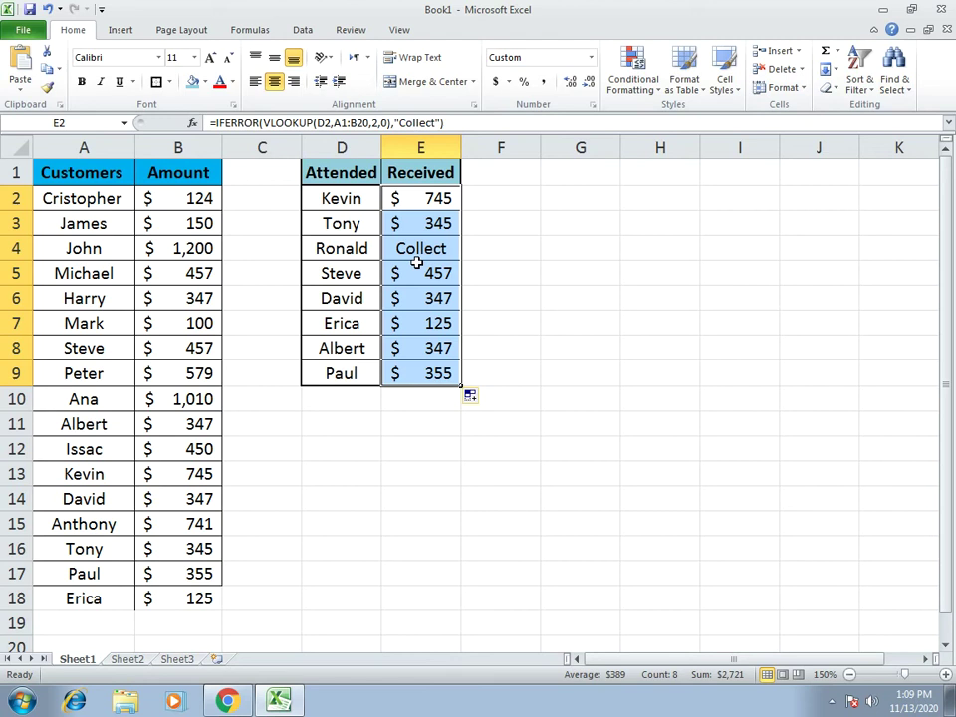
- Replace the customer name in A18 with the attendee's name from D4
click(64, 621)
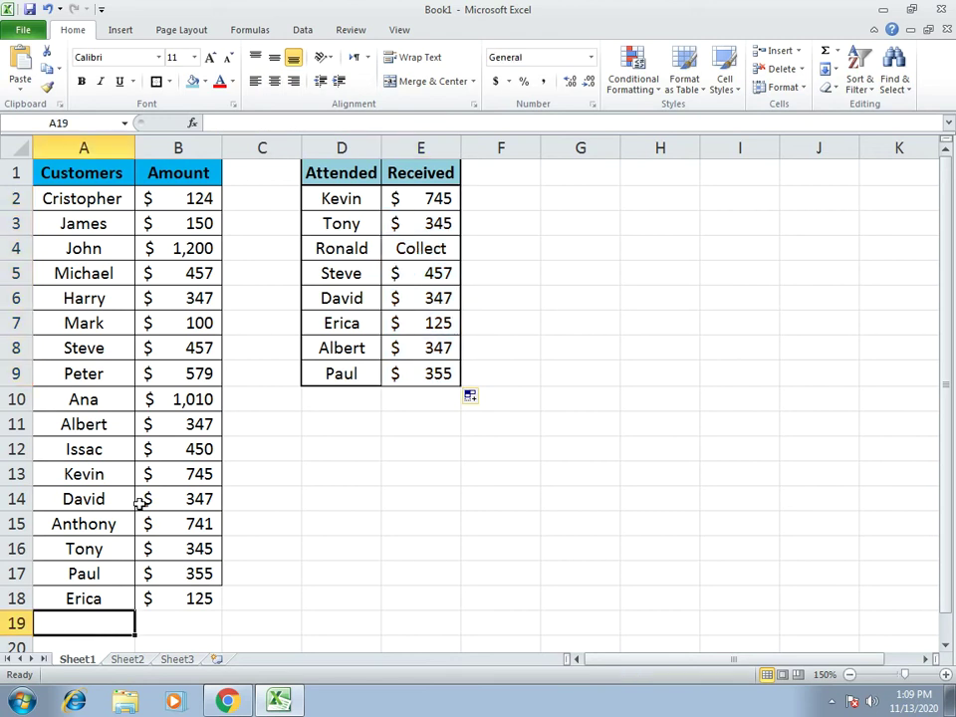
text(Ro)
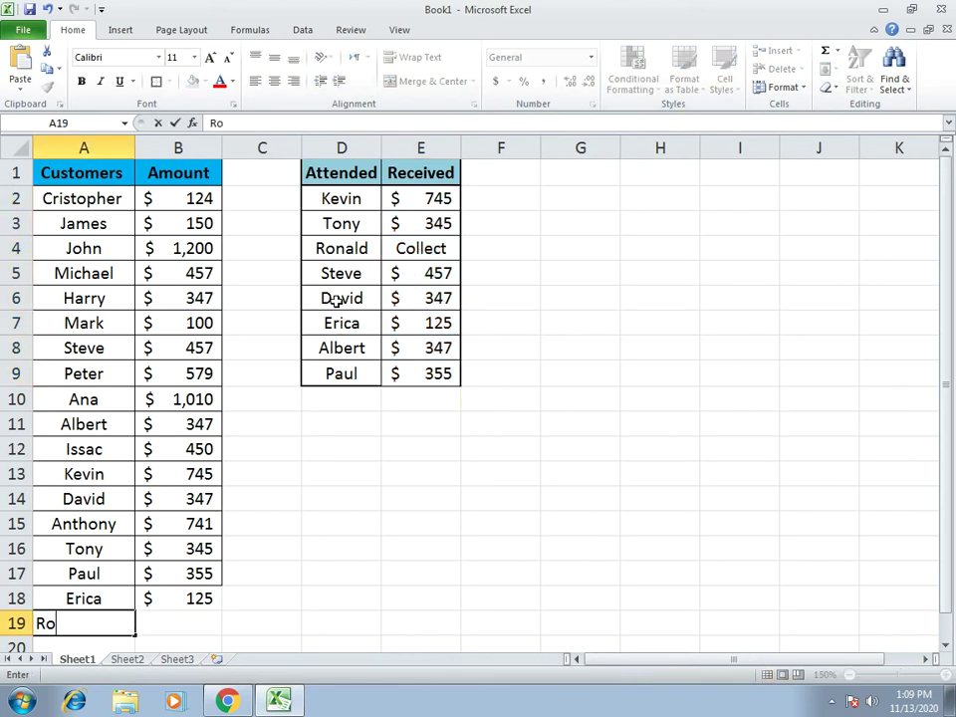
key(BackSpace)
key(BackSpace)
key(Up)
text(Ronald)
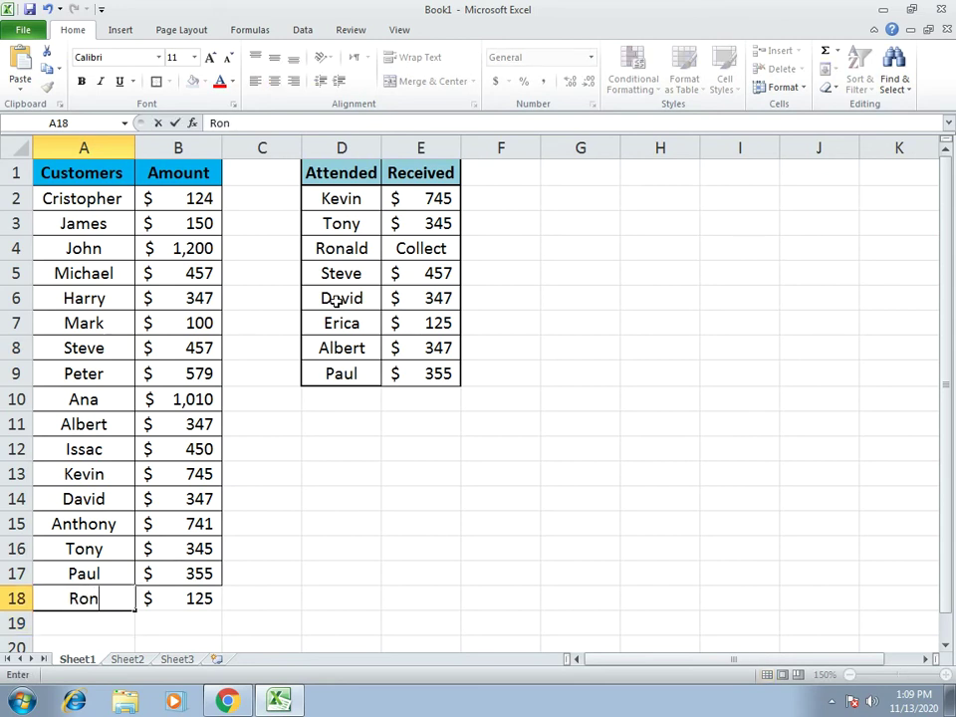
key(Return)
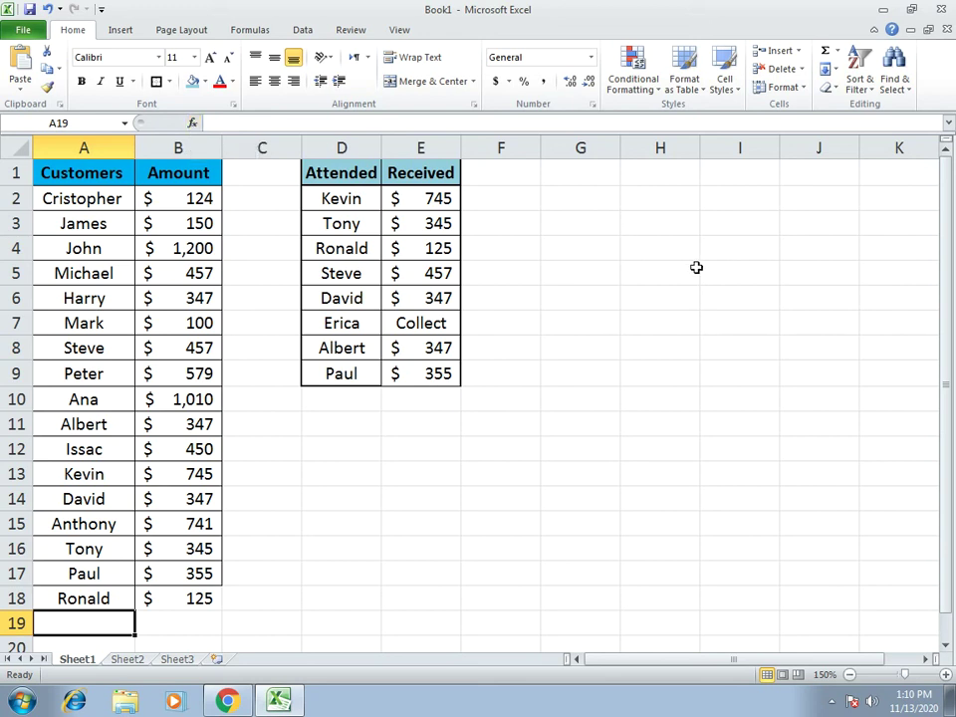
- Copy the Attended list in D1:D9 to G1:G9
click(581, 248)
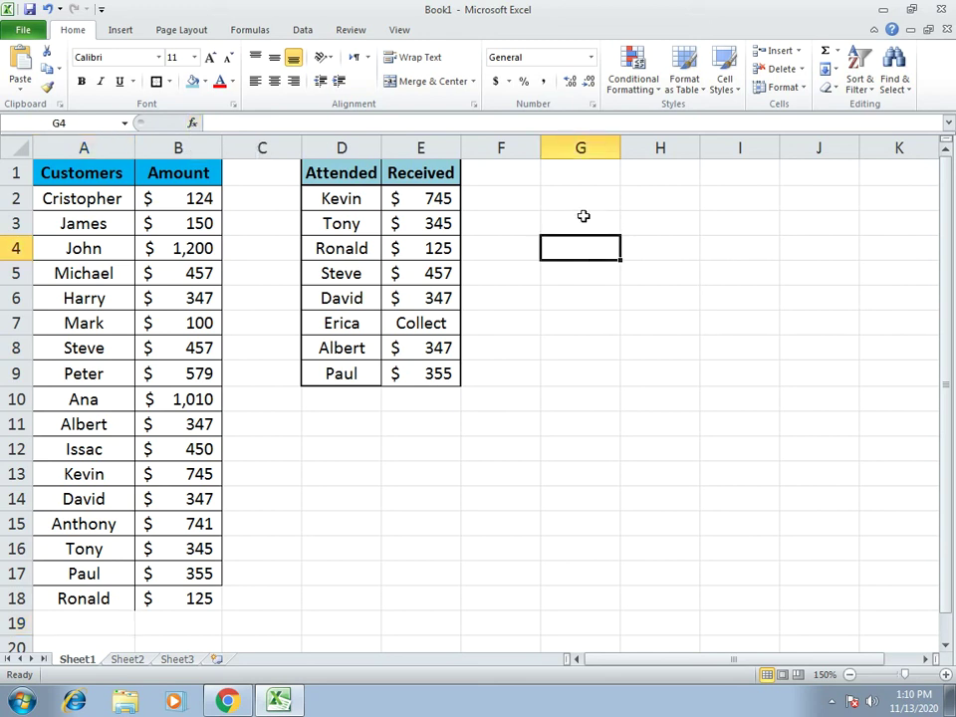
drag(363, 173, 359, 372)
key(ctrl+c)
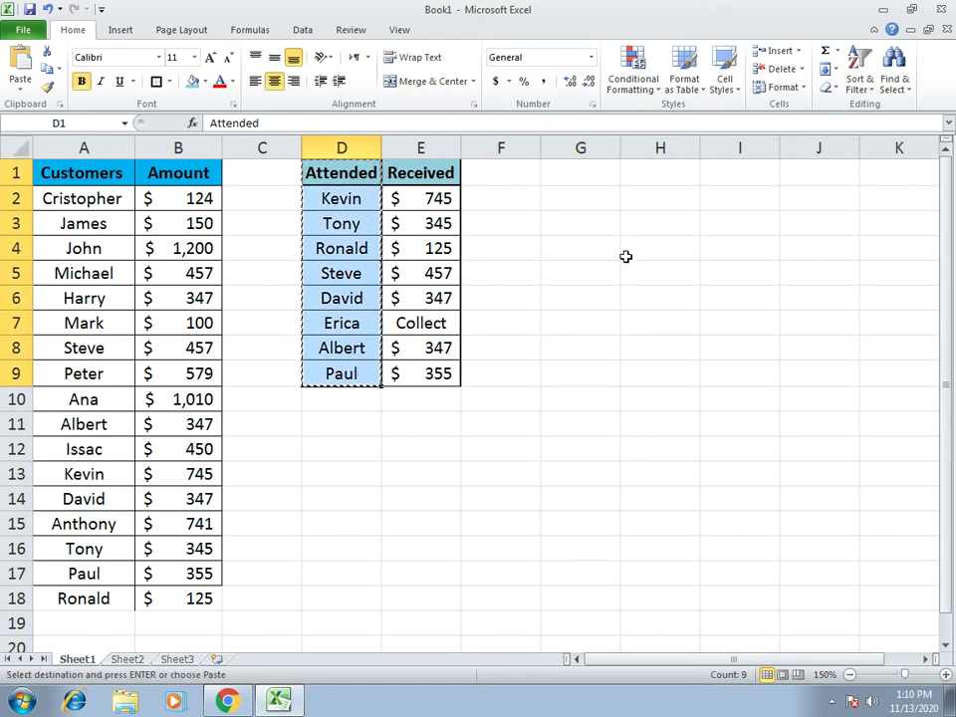
drag(554, 175, 555, 357)
key(ctrl+v)
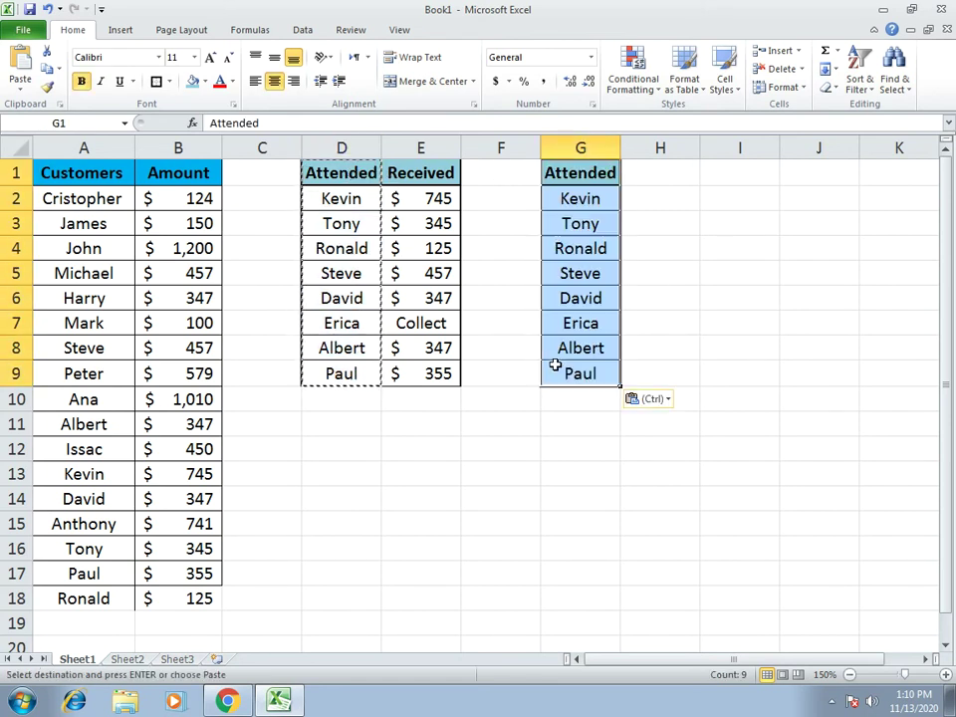
- Enter the header Received in H1 beside the copied Attended list
click(640, 174)
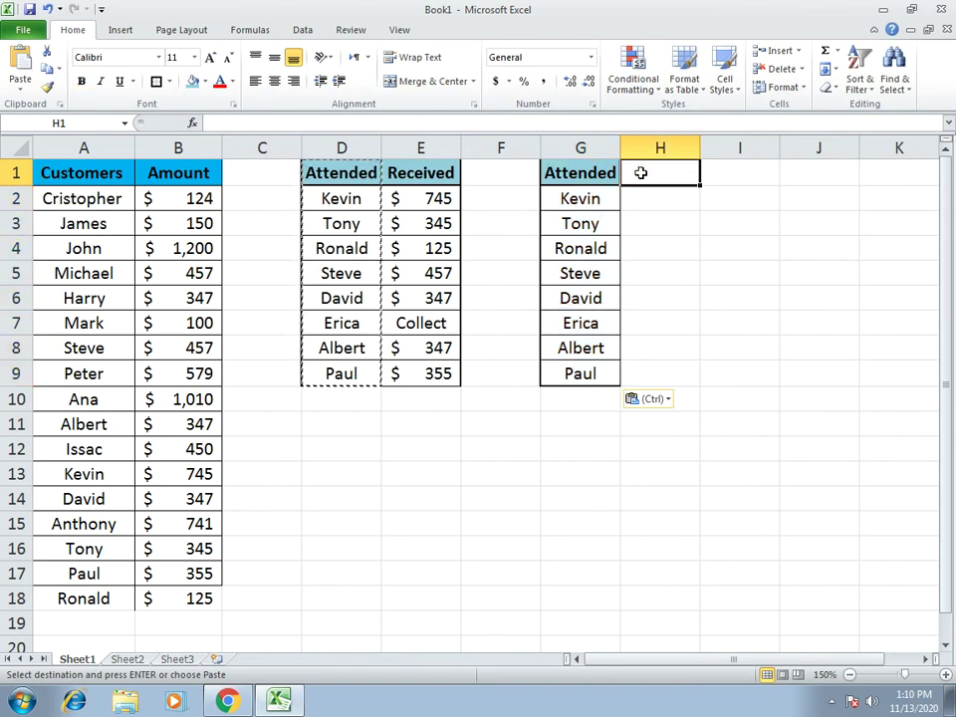
text(Received)
key(Return)
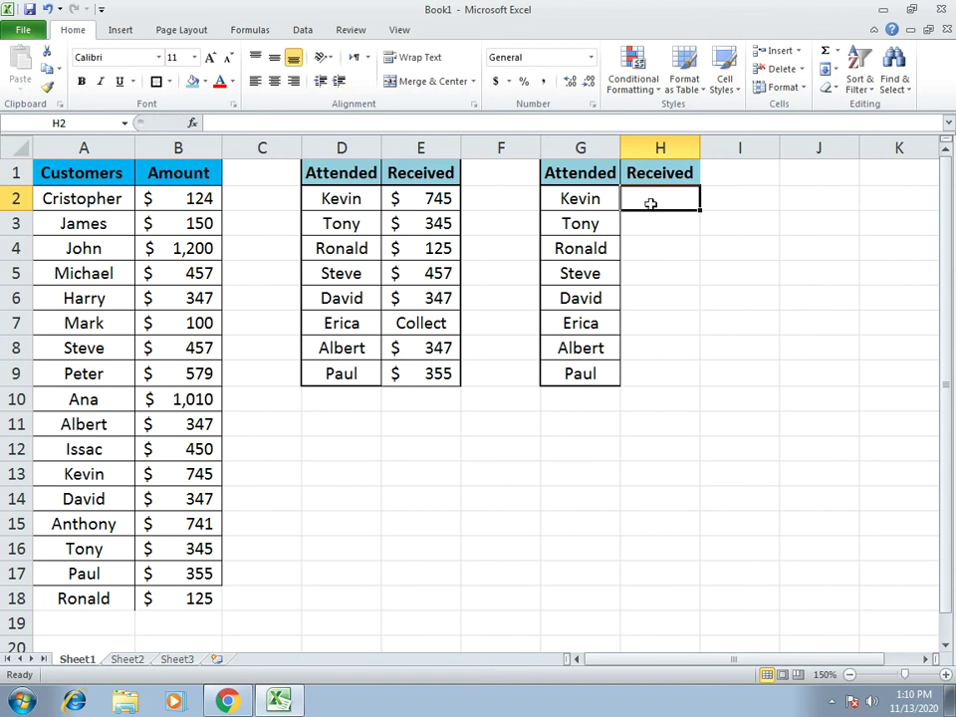
- Apply all borders to the new Attended and Received table in G1:H9
drag(647, 203, 647, 376)
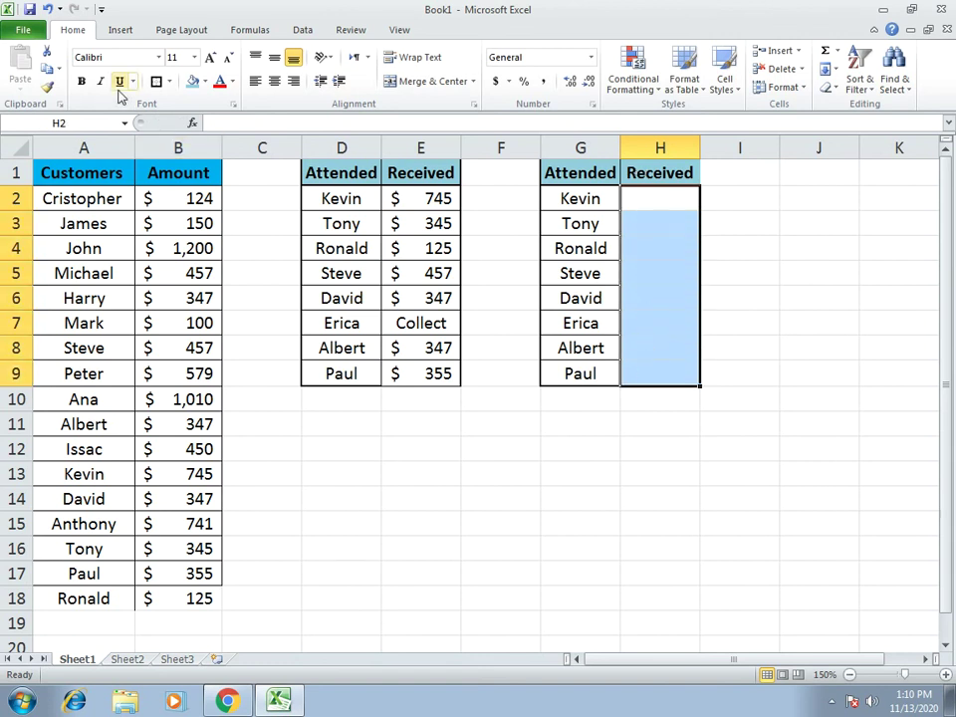
click(157, 82)
drag(550, 174, 659, 373)
click(171, 84)
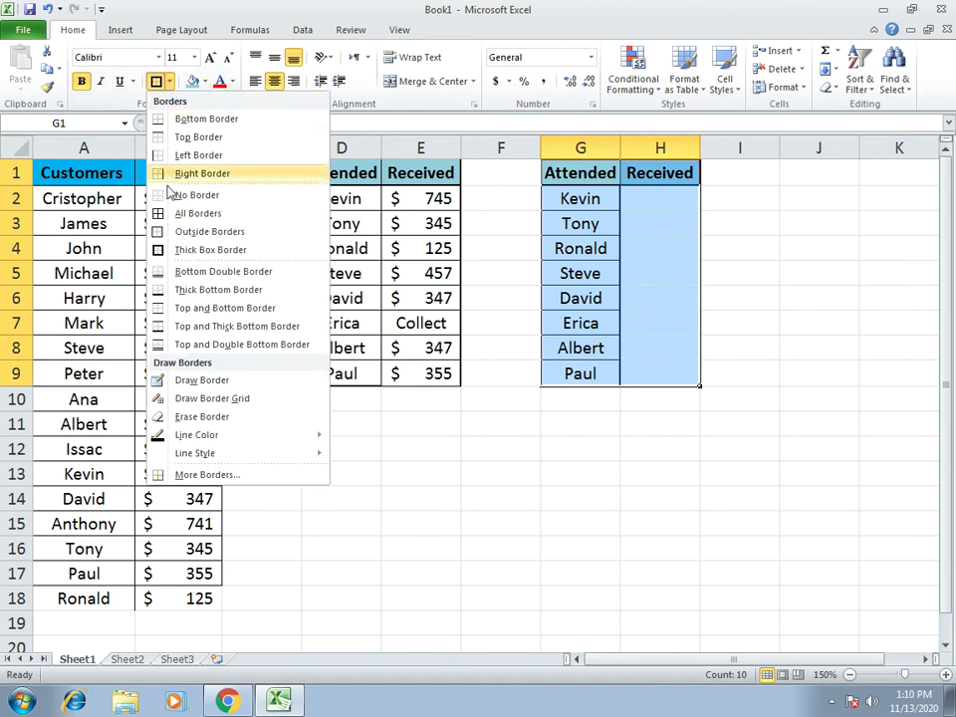
click(177, 213)
- Enter the formula =VLOOKUP(G2,A1:B18,2,0) in H2 to return the first attendee's amount
click(662, 201)
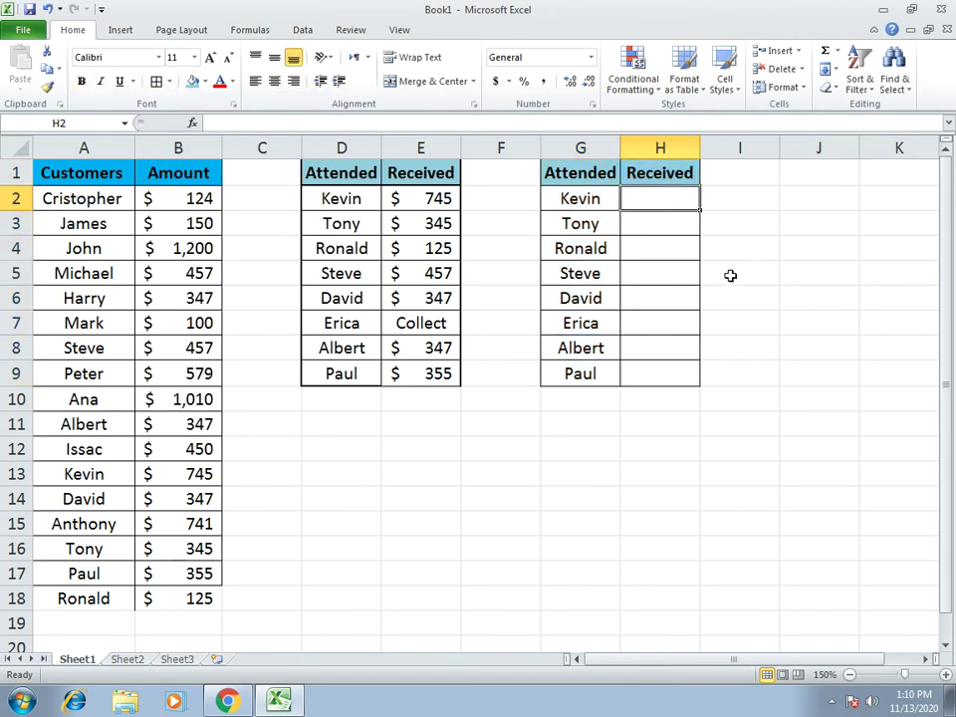
text(=)
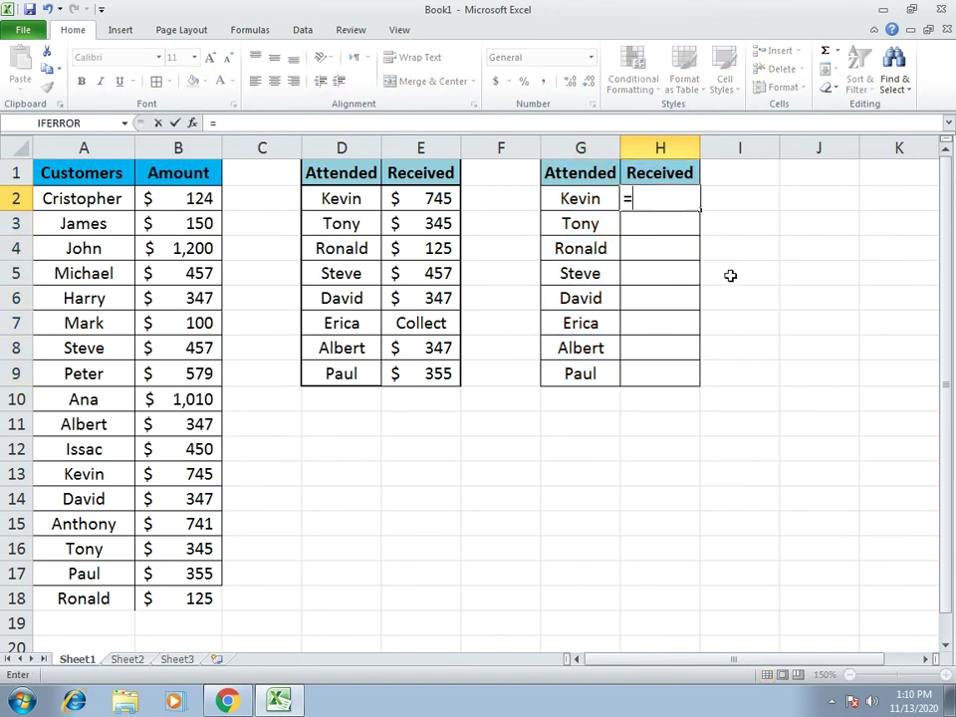
text(vlo)
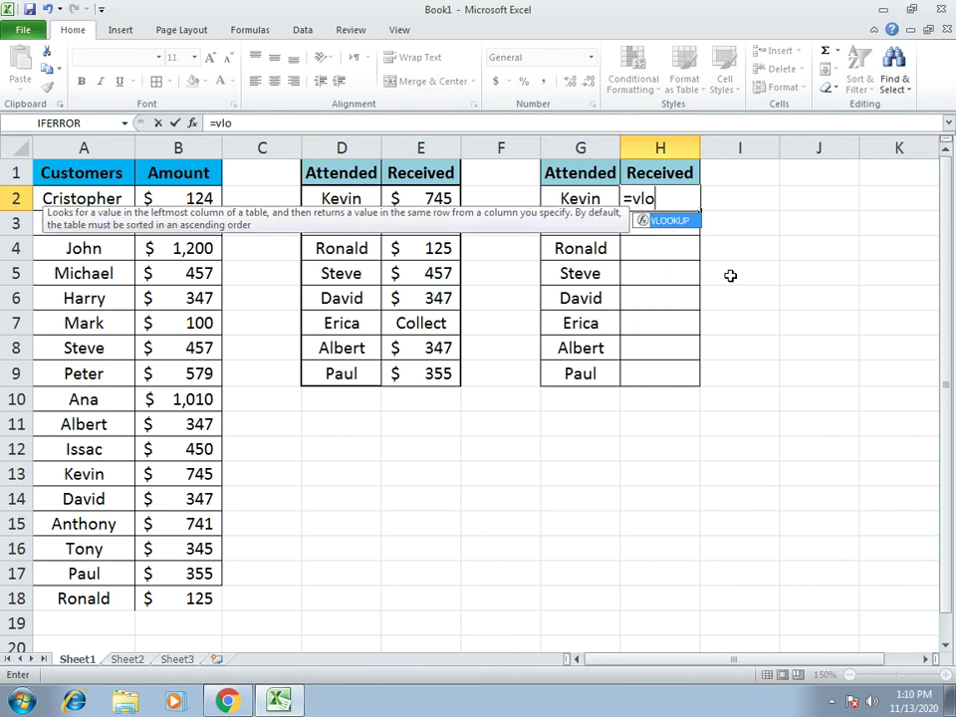
text(okup()
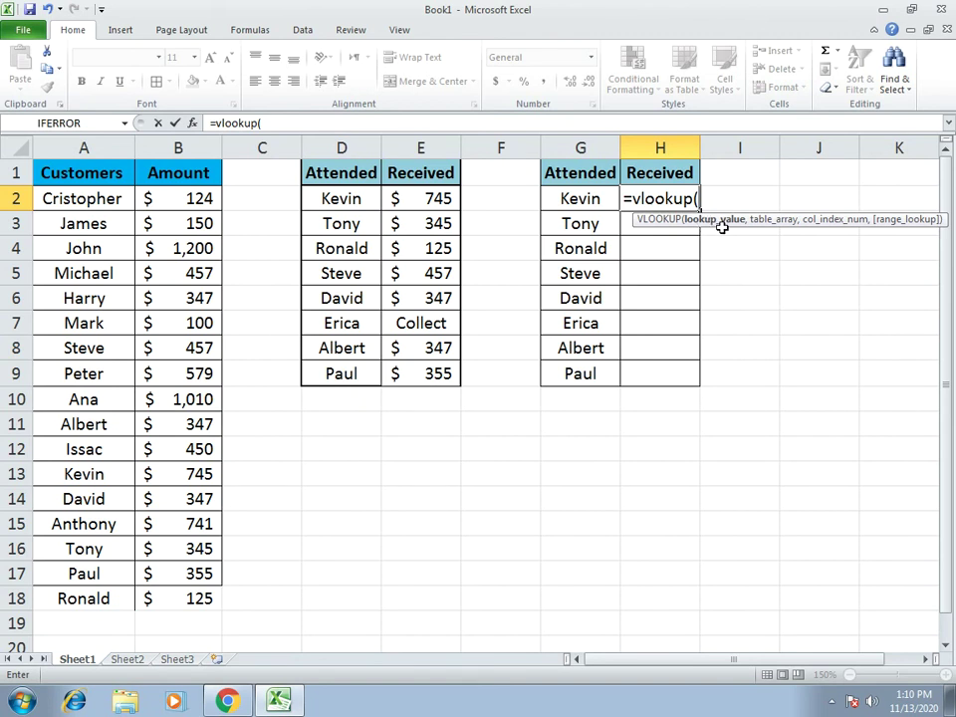
click(590, 194)
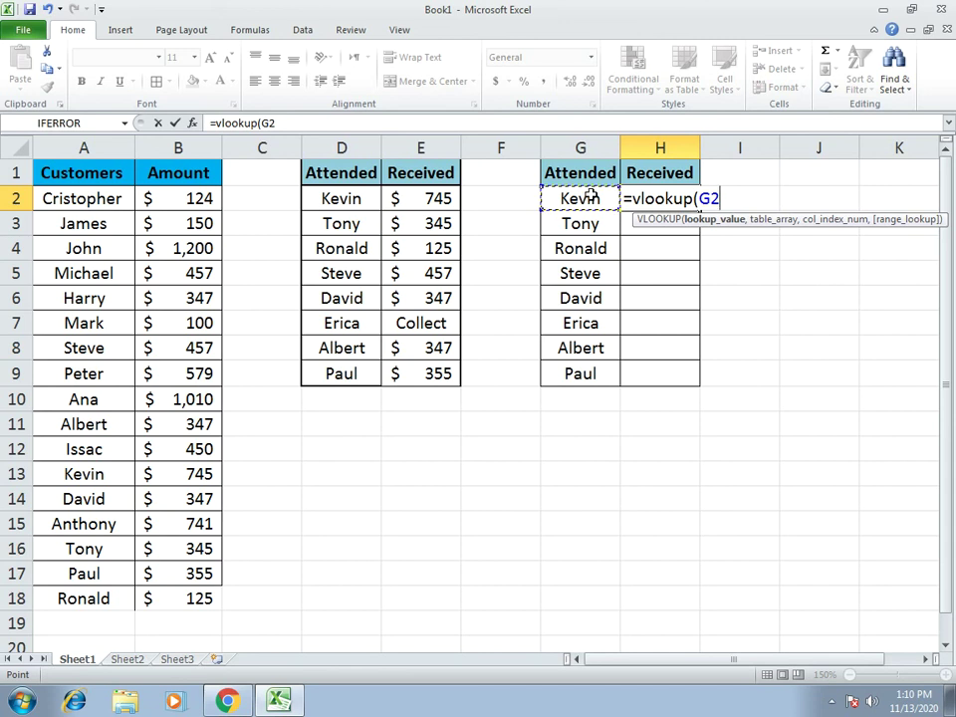
text(,)
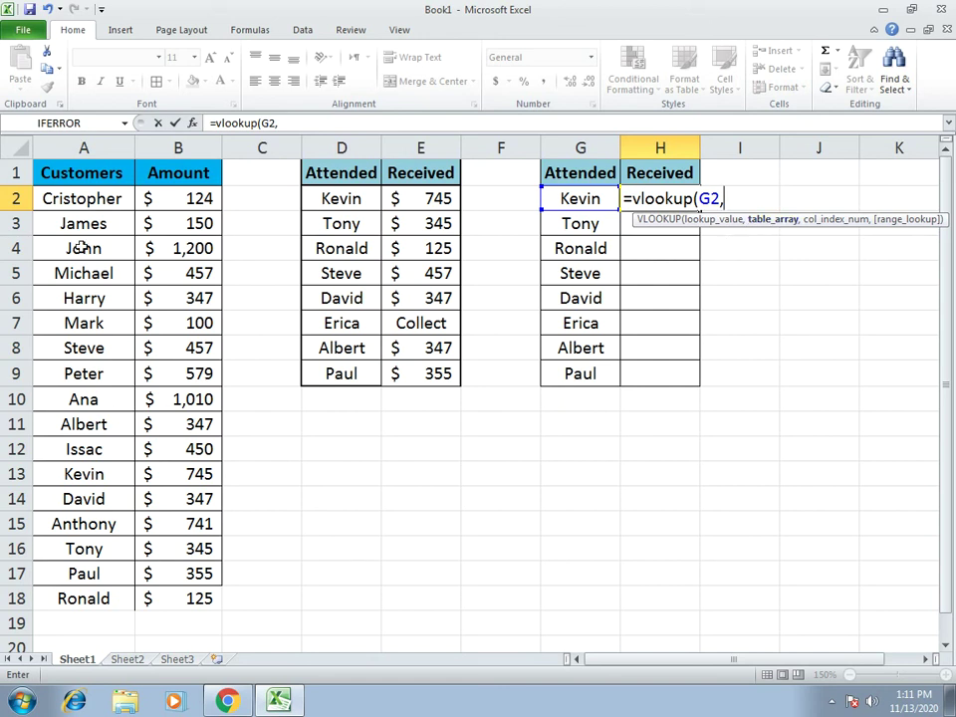
drag(71, 177, 201, 598)
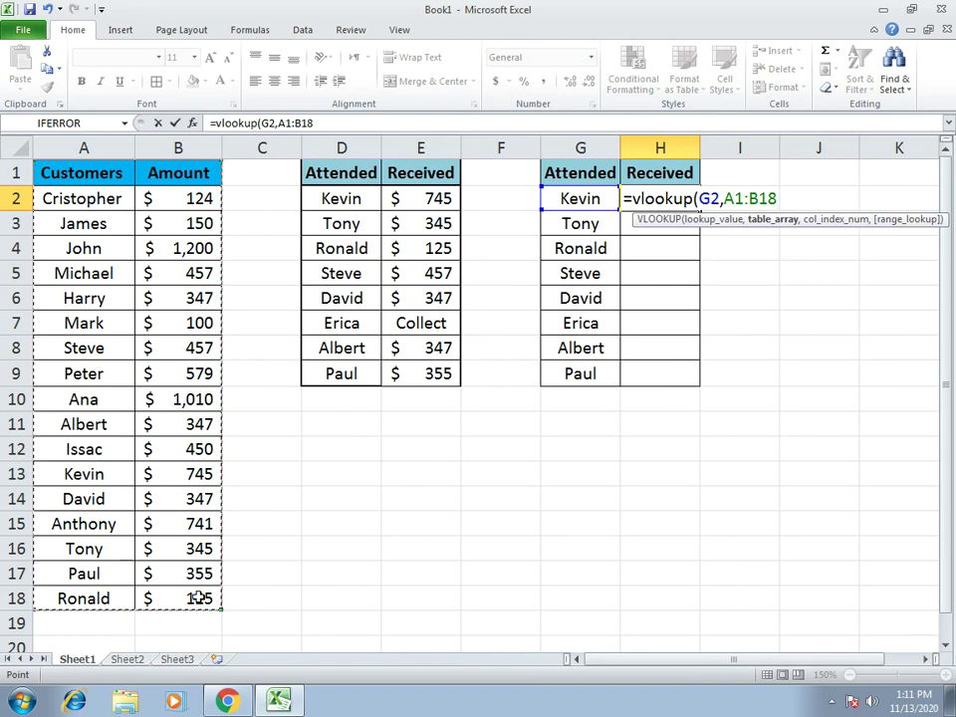
text(,)
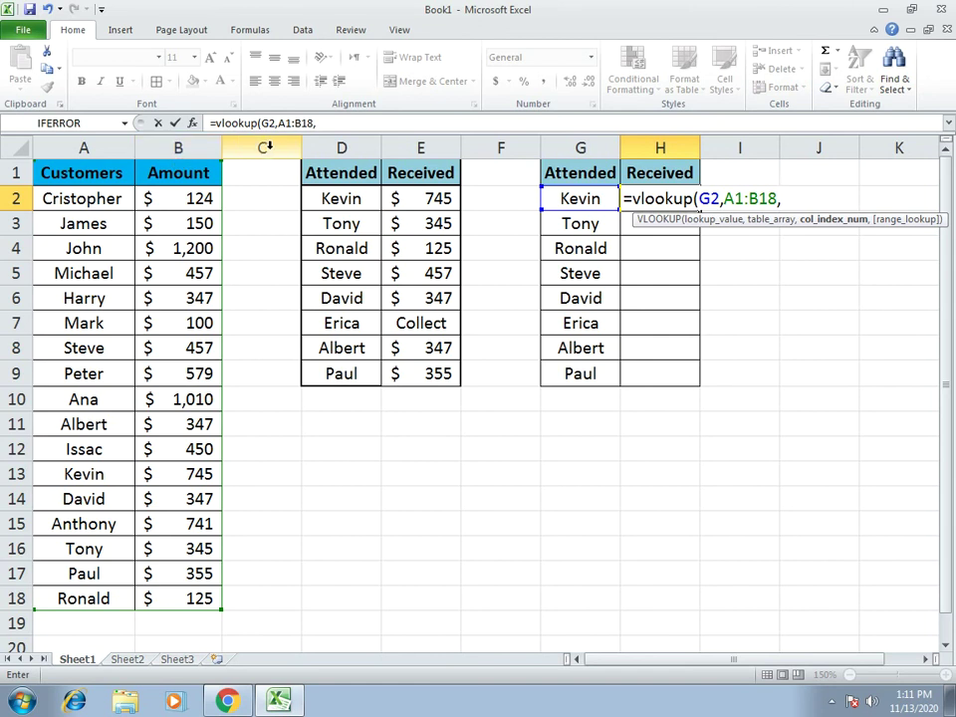
text(2,)
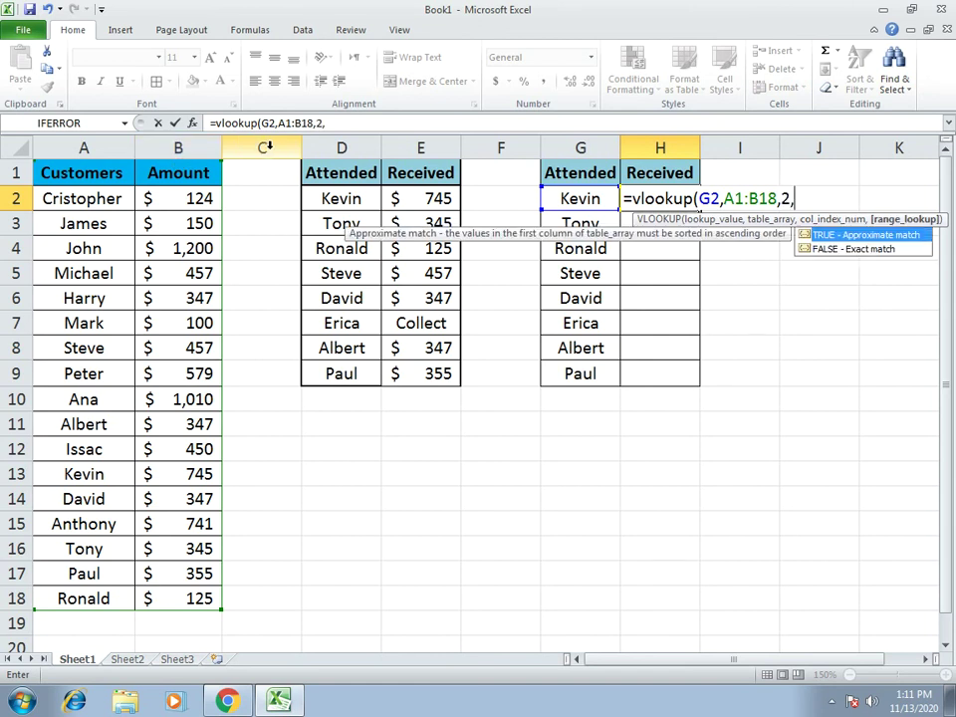
text(0))
key(Return)
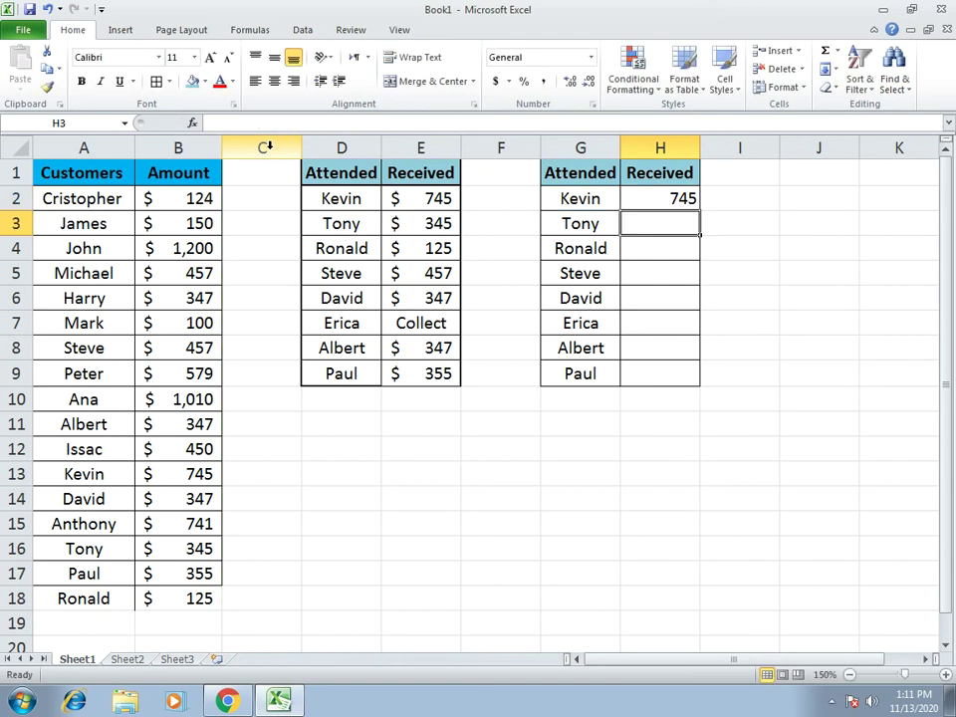
- Fill the VLOOKUP formula from H2 down through H9
click(670, 194)
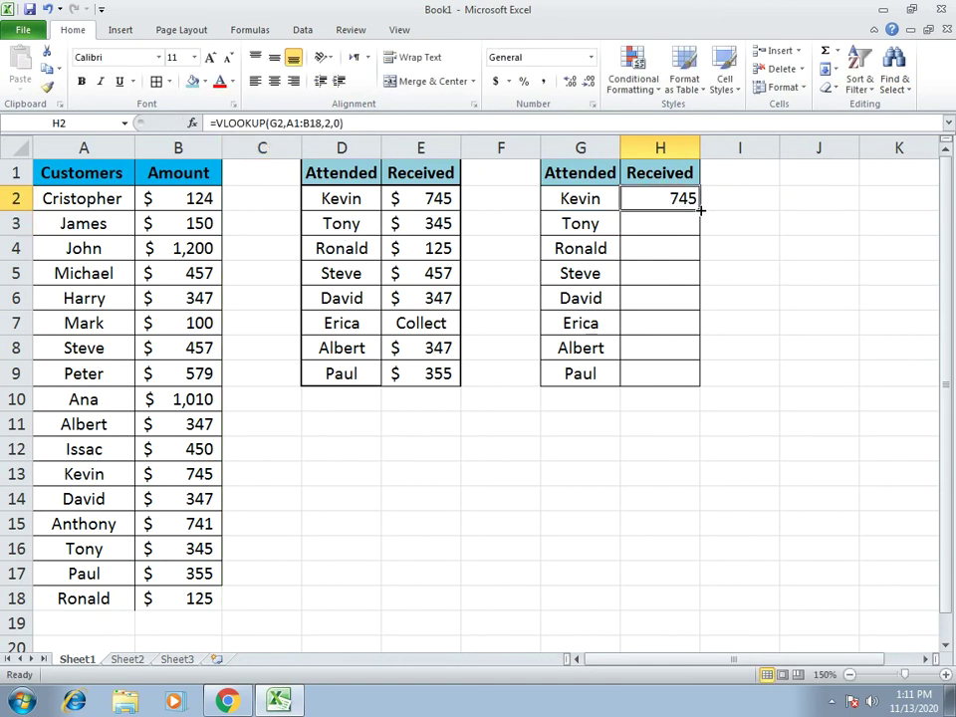
double_click(700, 210)
click(697, 206)
drag(700, 211, 687, 372)
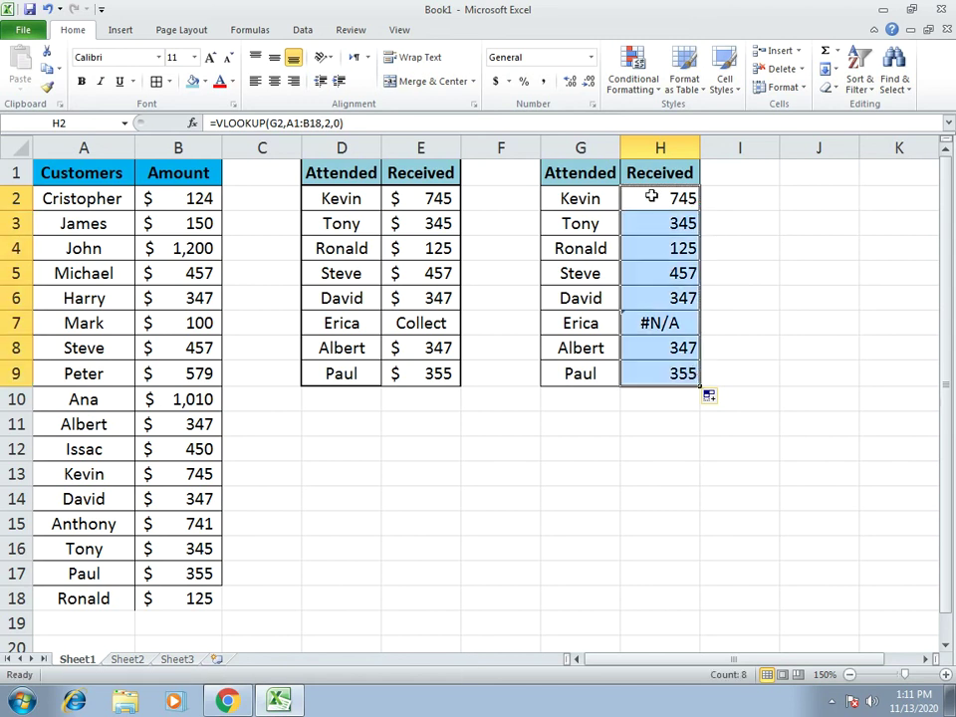
- Format H2:H9 in the dollar accounting format with no decimal places
click(496, 81)
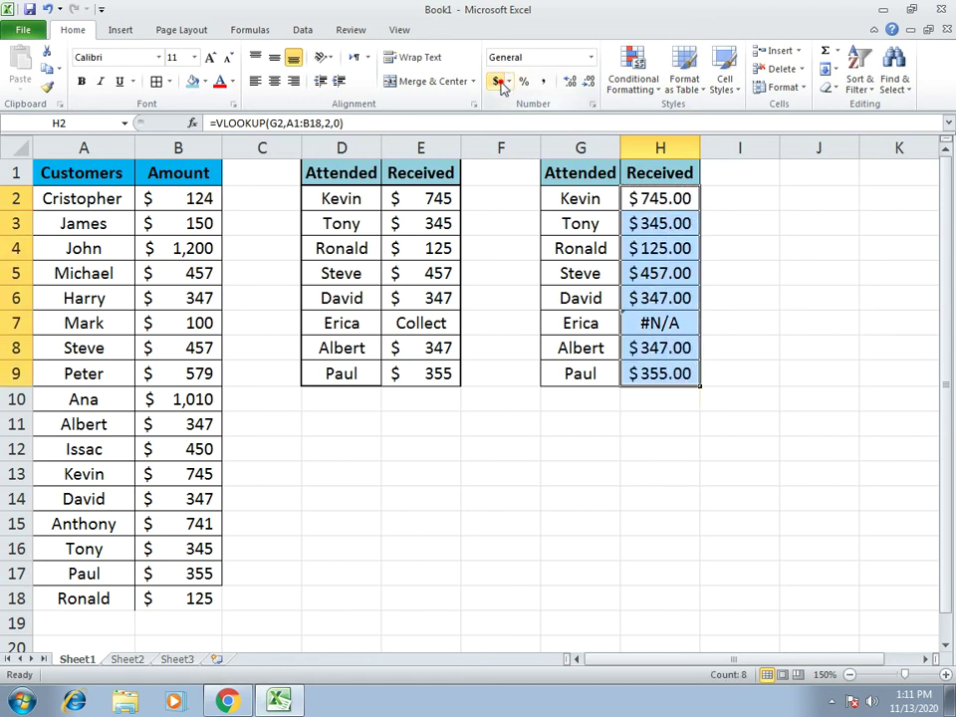
click(589, 82)
click(589, 82)
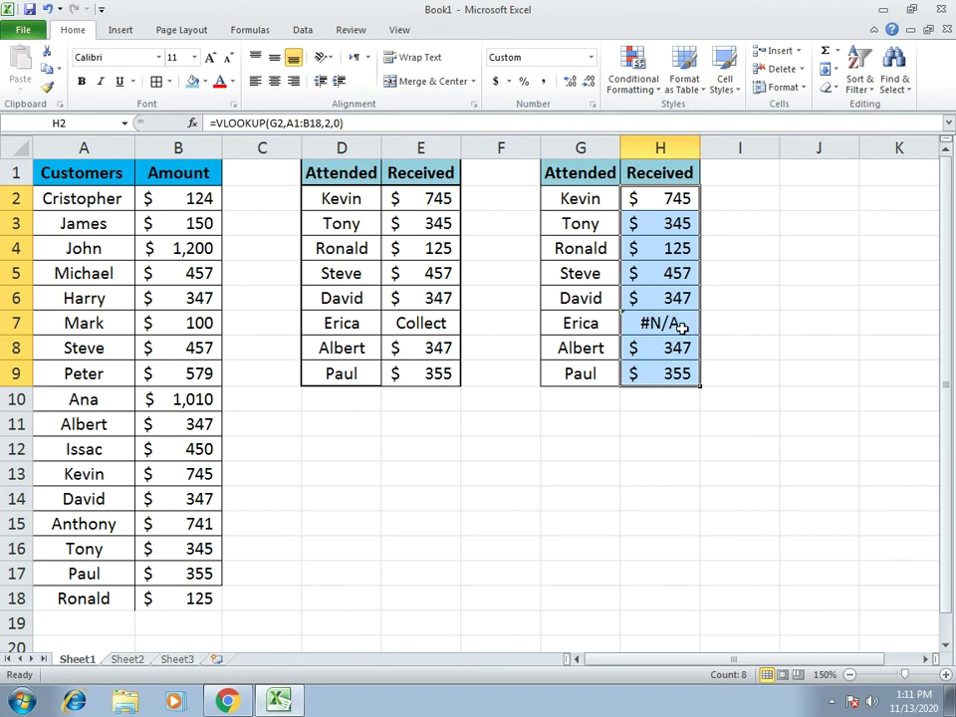
- Compare the IFERROR formula in E7 with the plain VLOOKUP formula in H7
click(454, 323)
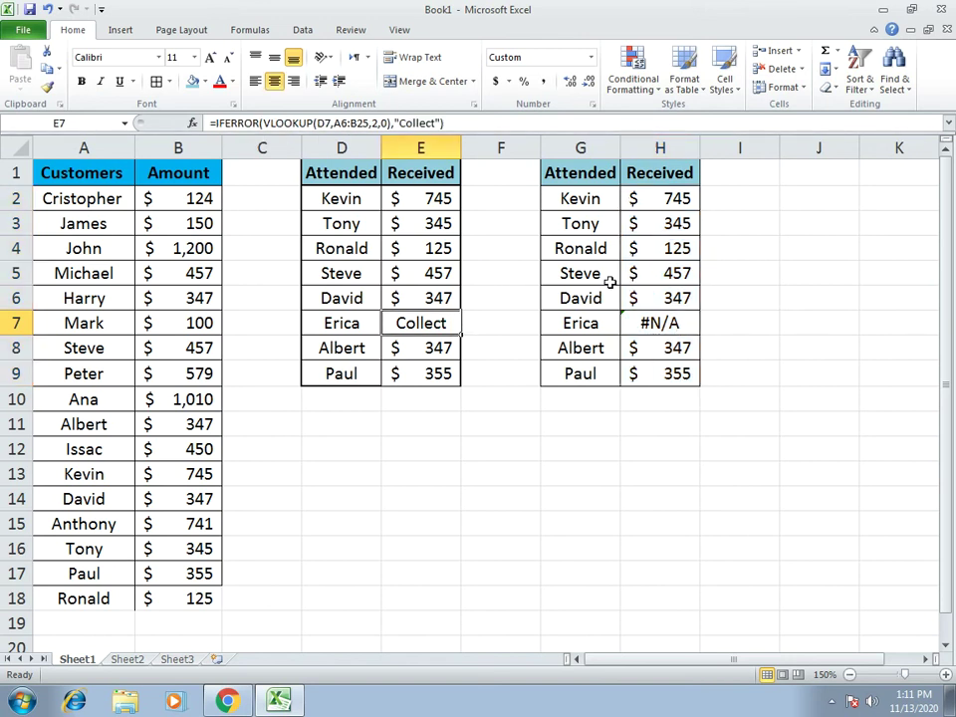
click(630, 317)
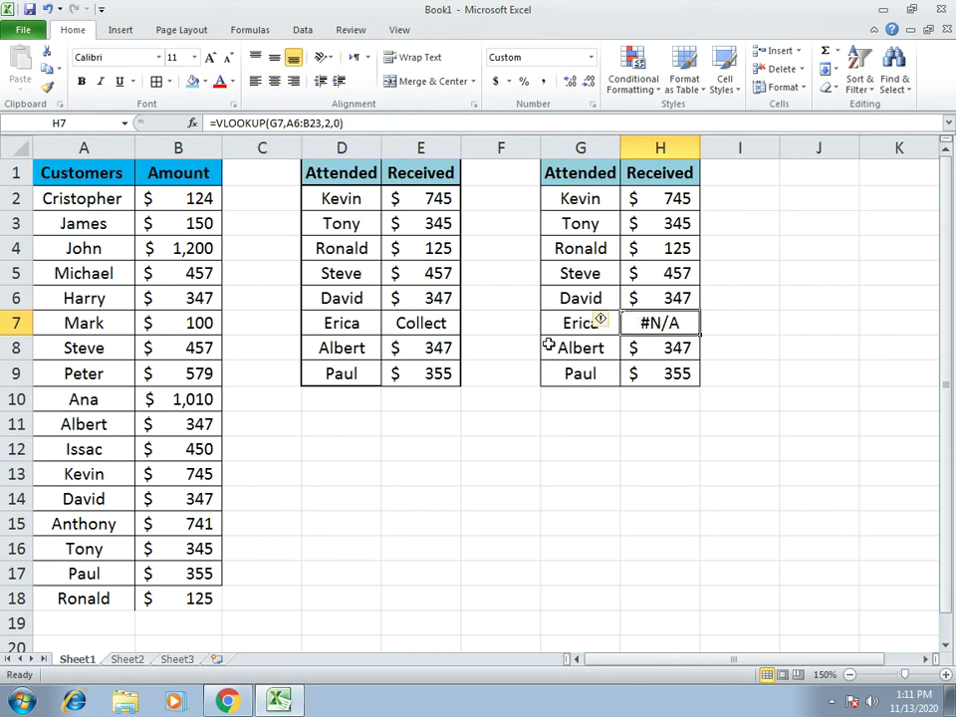
click(453, 322)
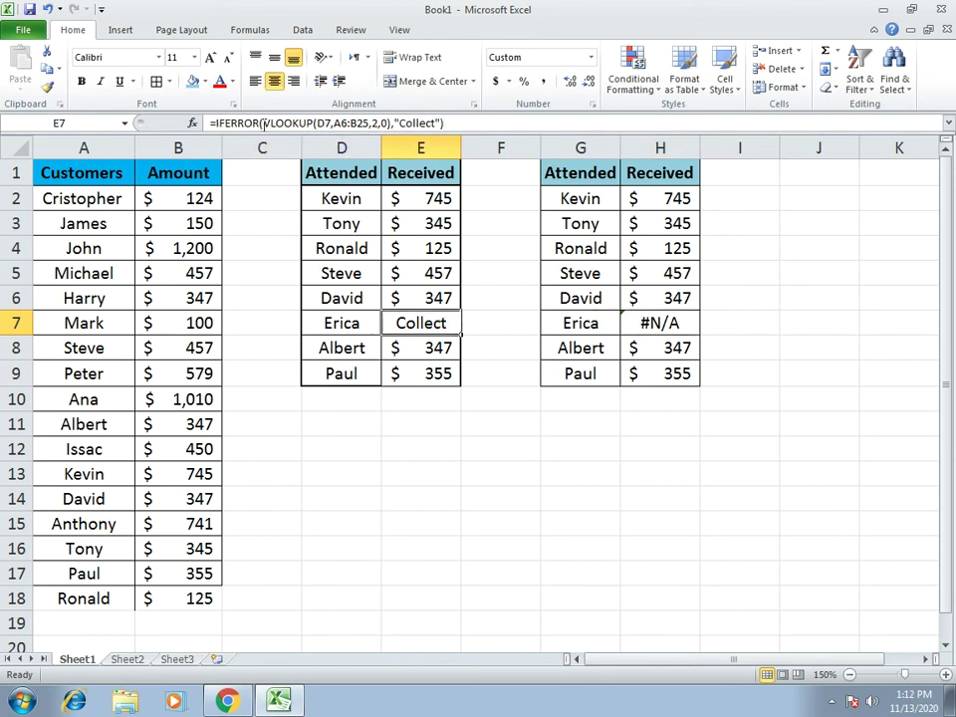
click(635, 321)
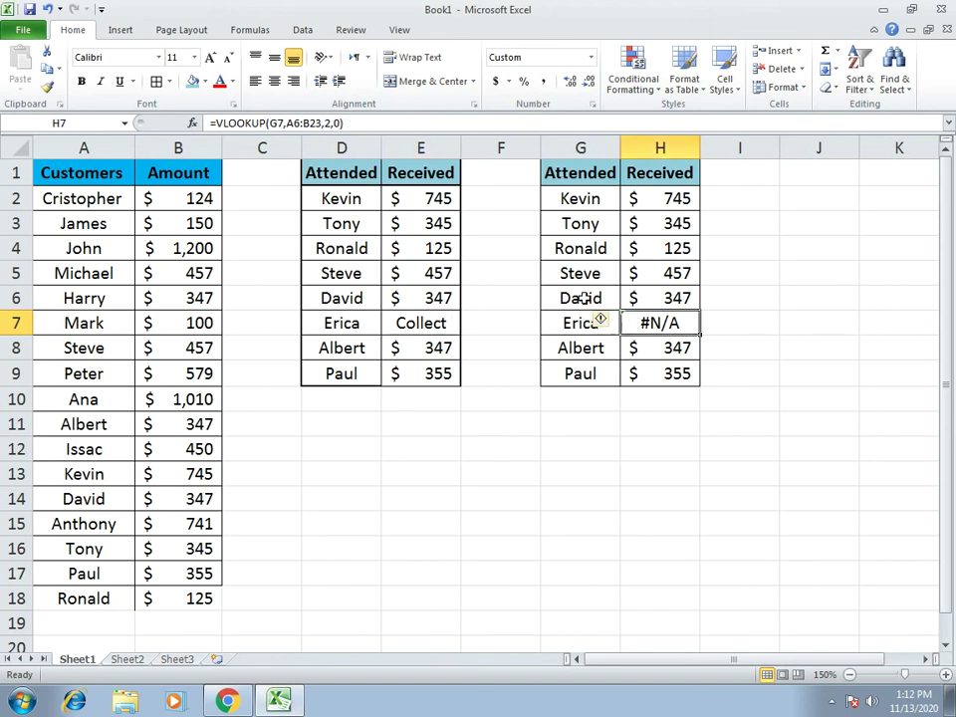
click(442, 324)
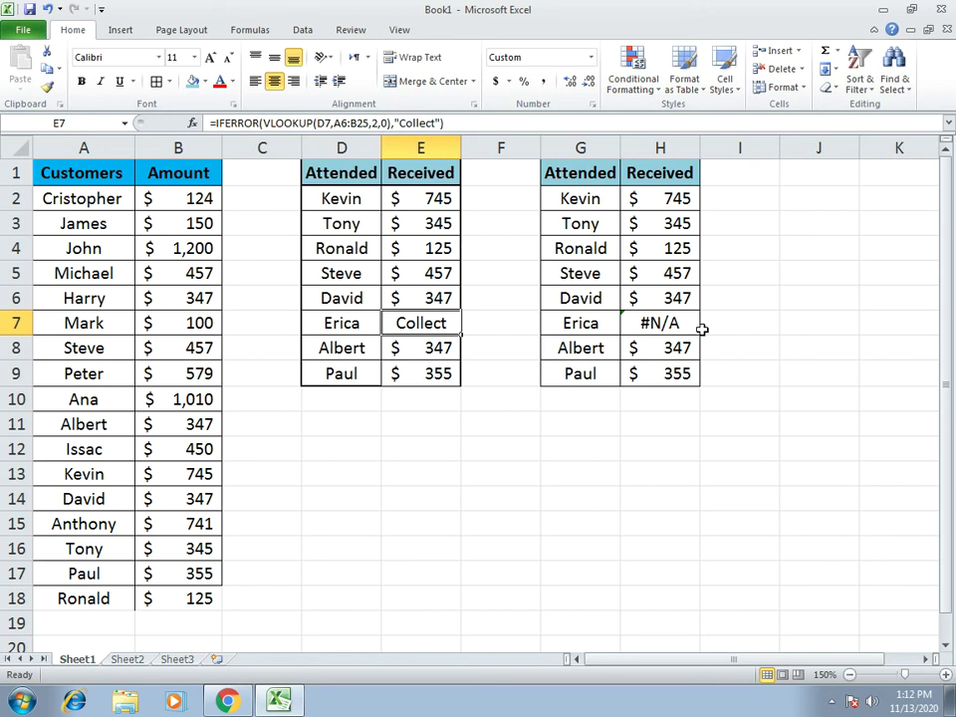
click(742, 330)
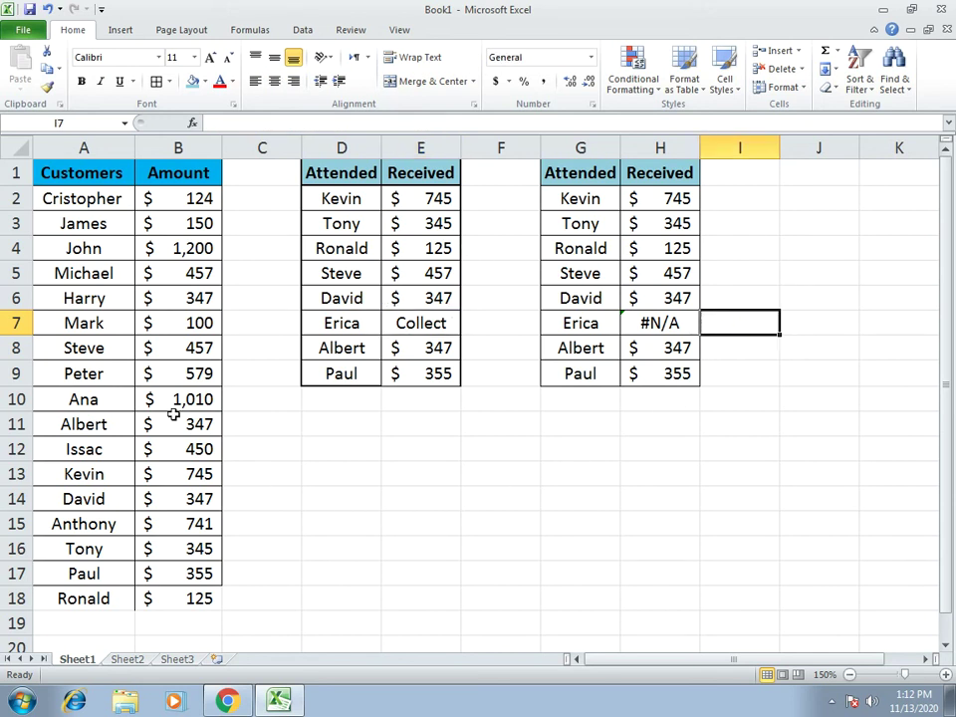